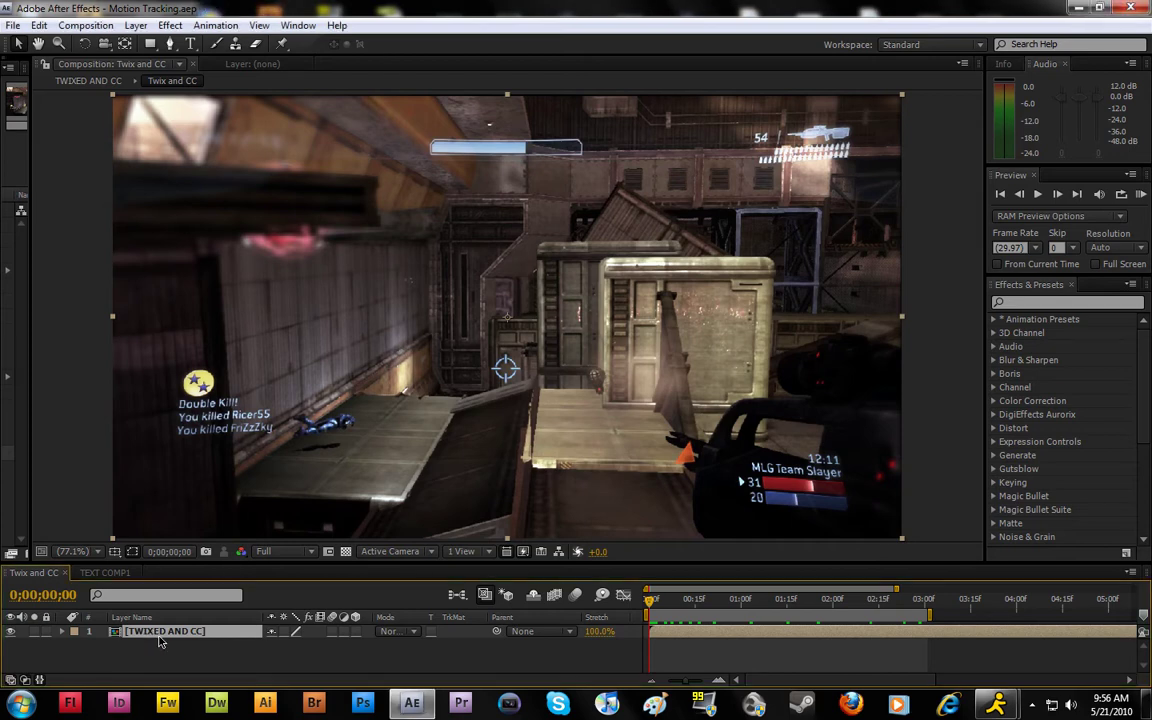
# Open the TWIXED AND CC precomp and view Comp 1_2.avi in the Layer viewer, scrubbing ahead a few frames.
pyautogui.doubleClick(160, 632)
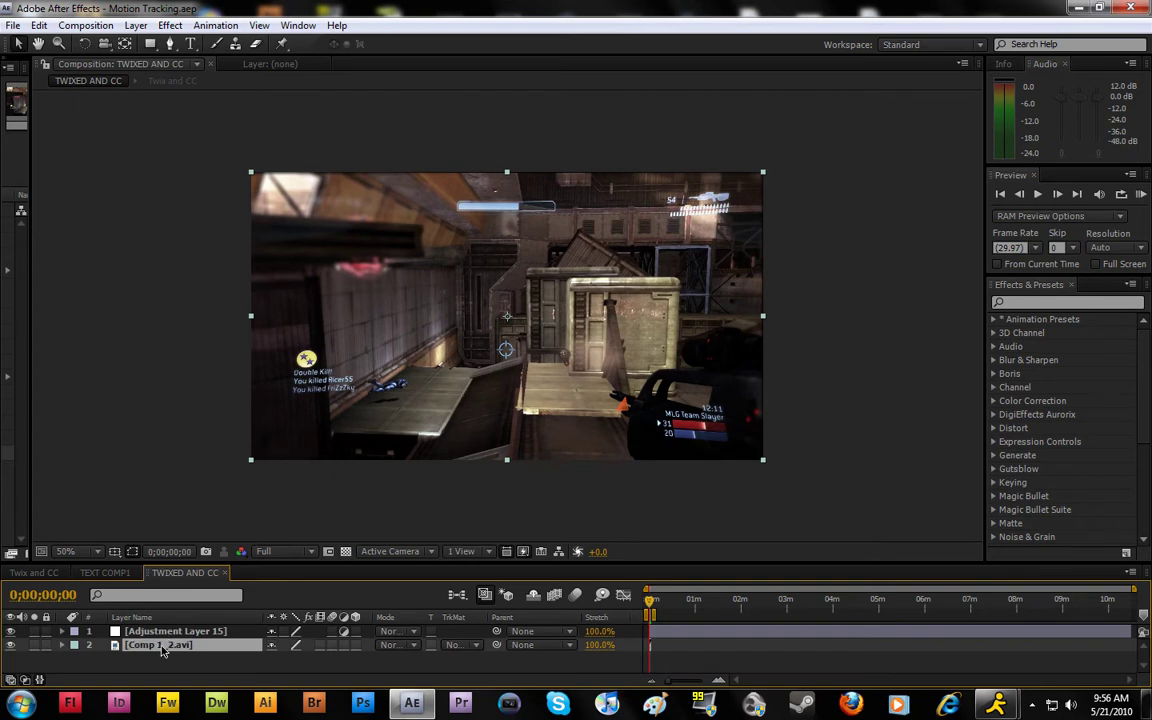
pyautogui.doubleClick(161, 646)
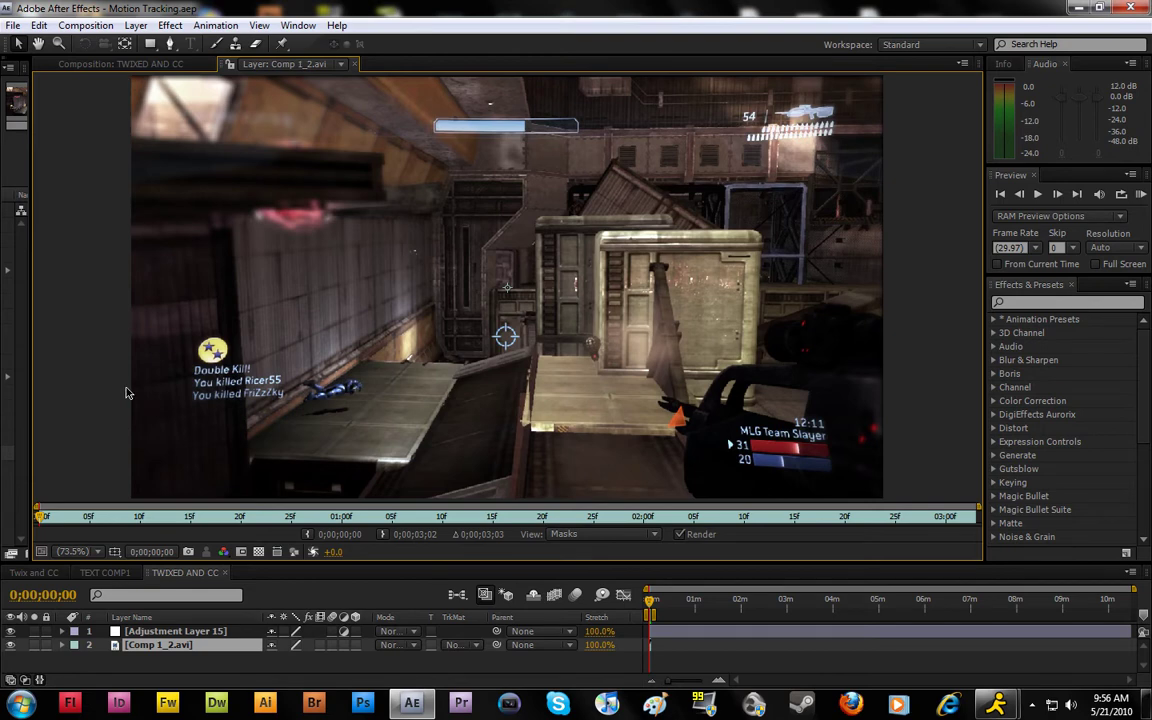
pyautogui.moveTo(41, 516)
pyautogui.mouseDown()
pyautogui.moveTo(107, 520)
pyautogui.moveTo(44, 518)
pyautogui.mouseUp()
# Show the Tracker panel from the Window menu and make the Tracker and Timeline panels taller.
pyautogui.click(297, 25)
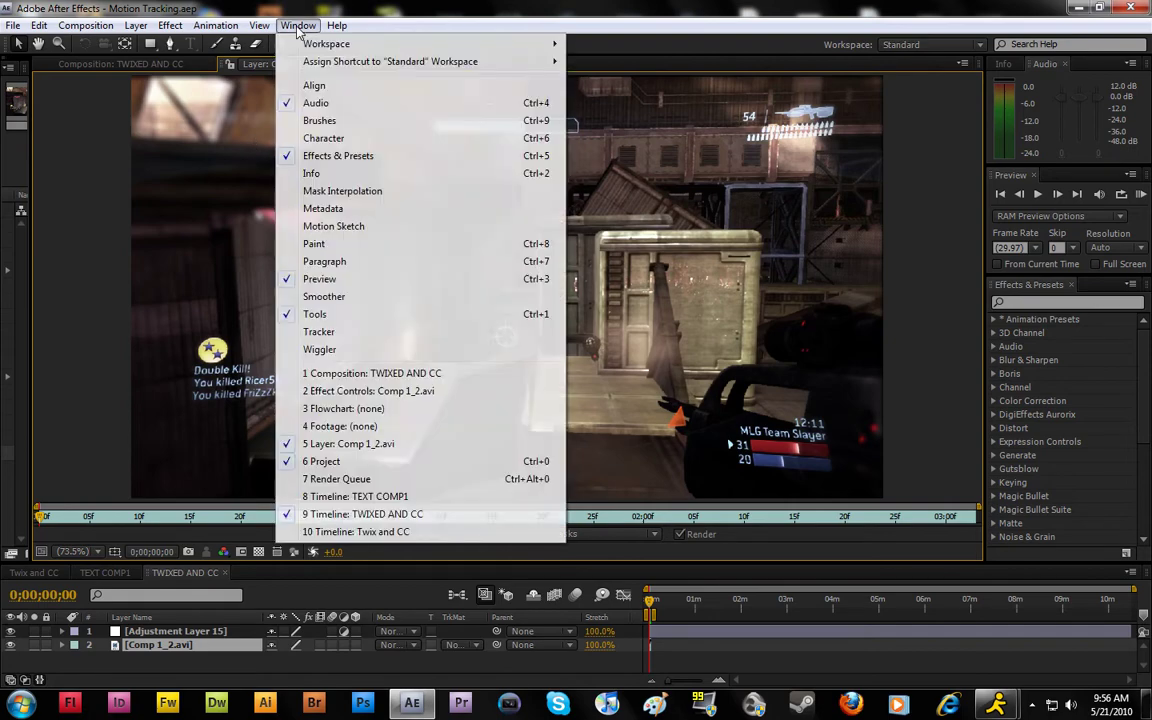
pyautogui.click(318, 332)
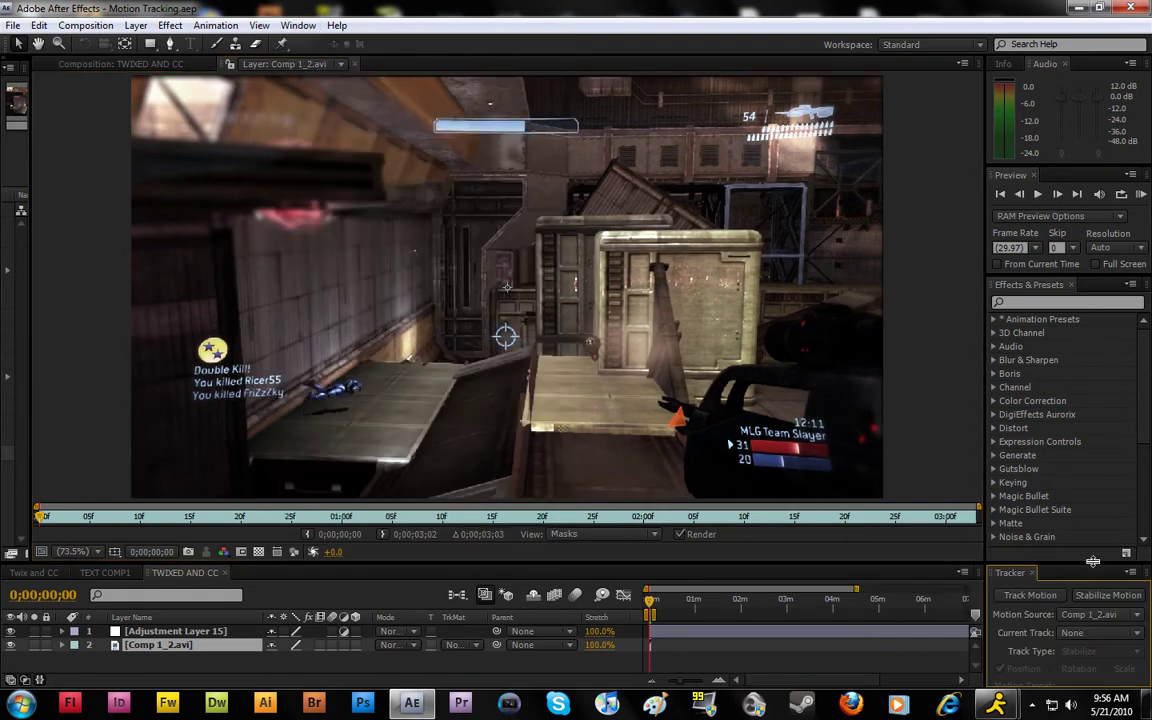
pyautogui.moveTo(1093, 562); pyautogui.dragTo(1086, 505)
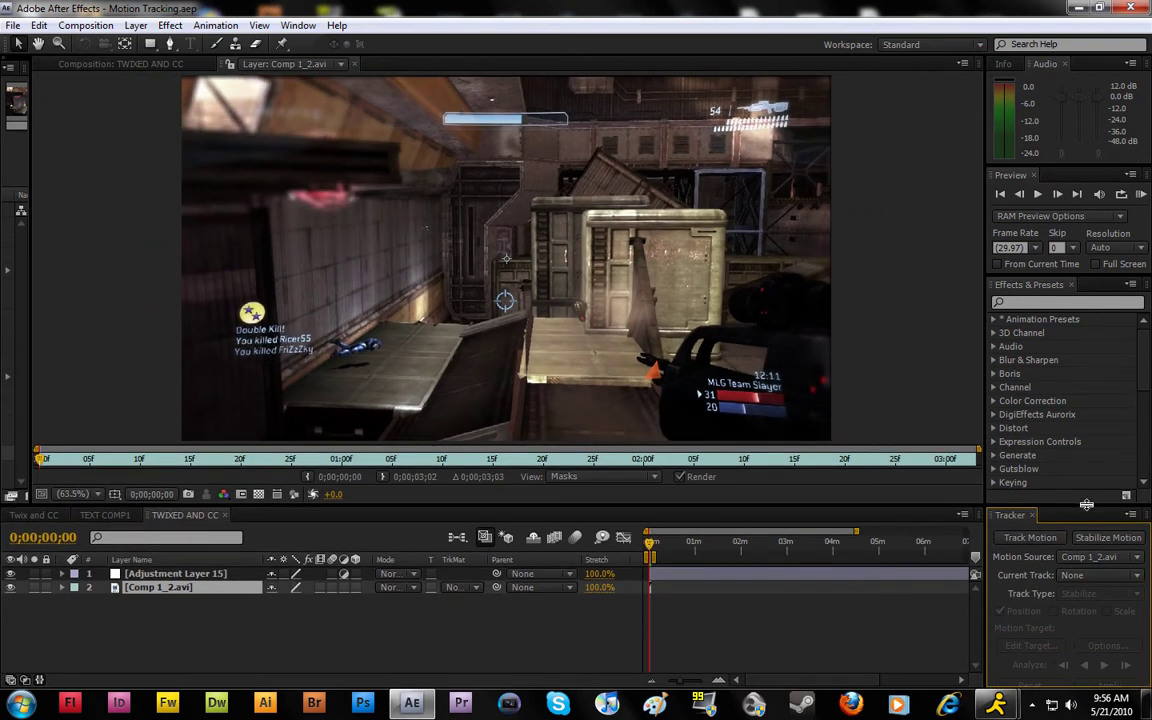
pyautogui.click(1052, 556)
# Add a Null 1 layer, then start a motion track on the Comp 1_2.avi layer.
pyautogui.click(136, 25)
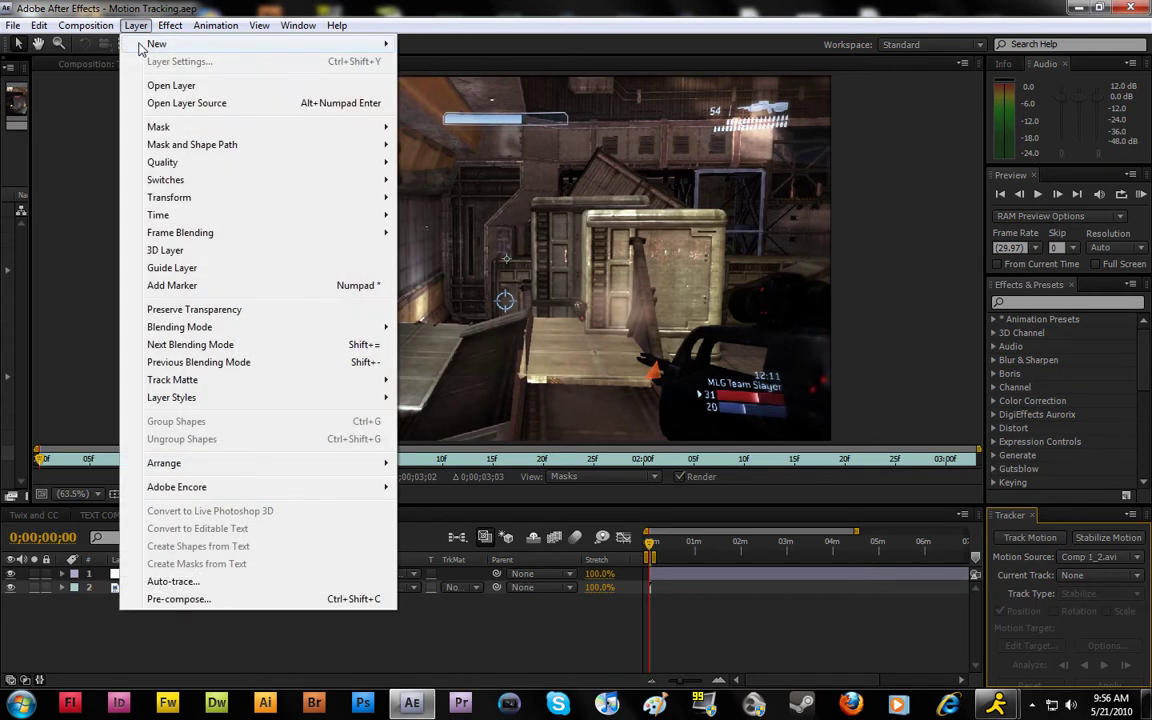
pyautogui.moveTo(130, 44)
pyautogui.click(503, 114)
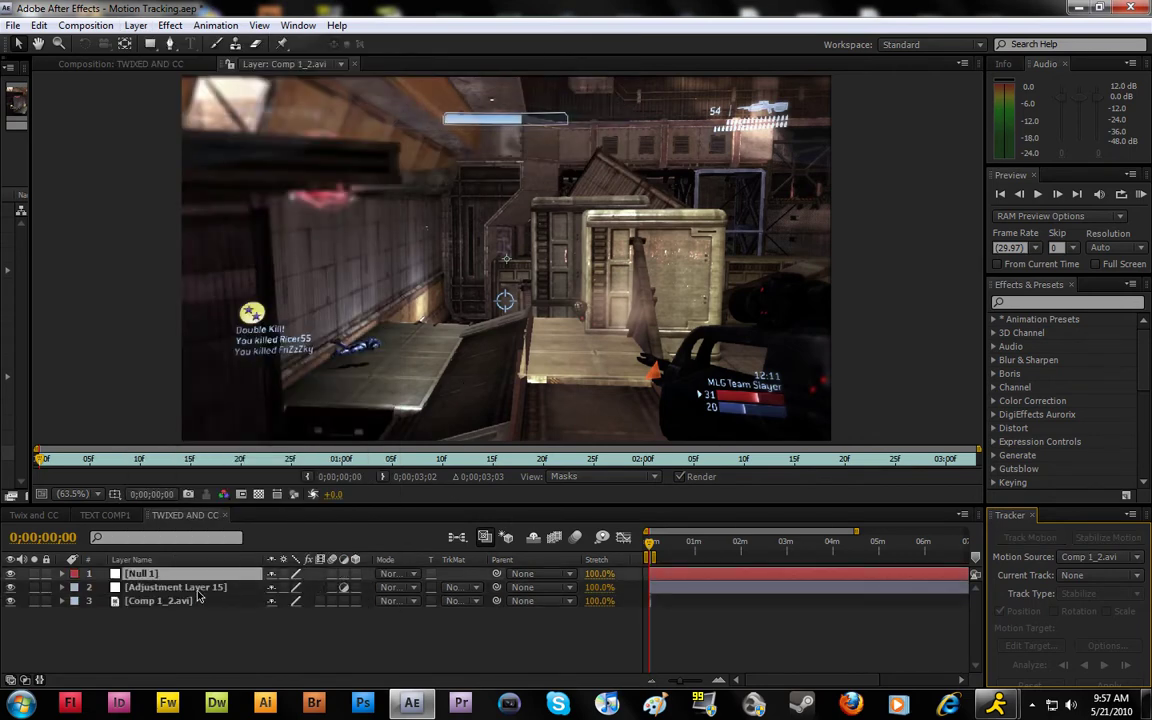
pyautogui.click(157, 602)
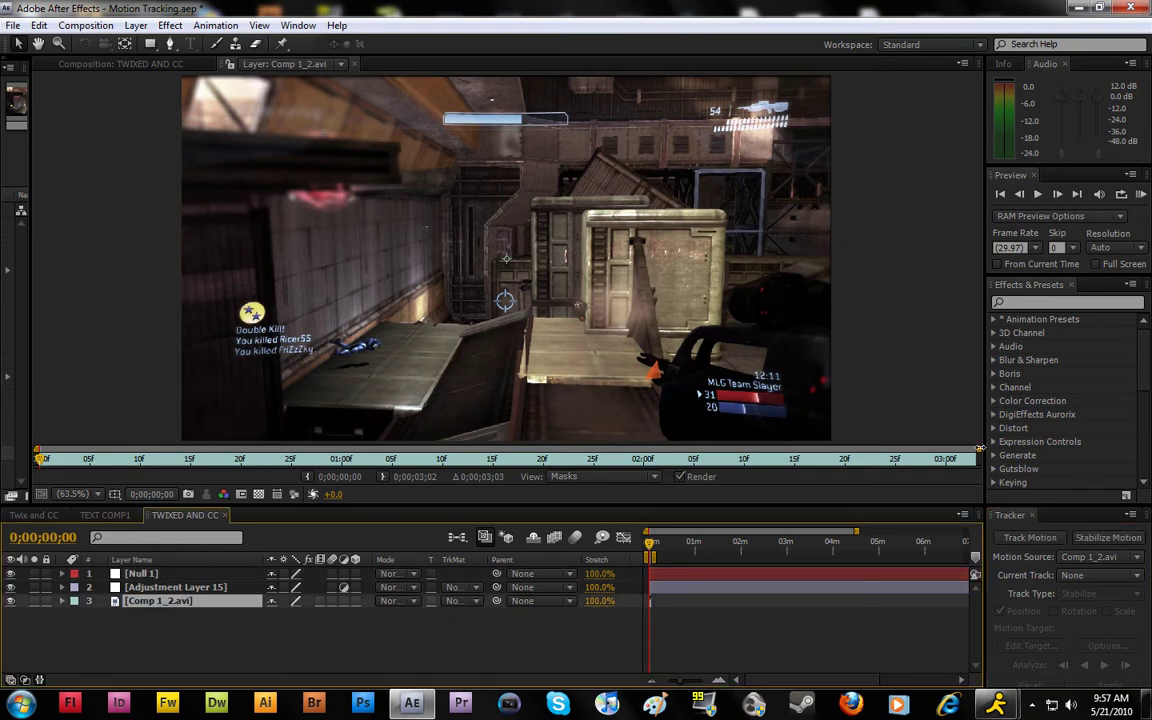
pyautogui.click(1031, 539)
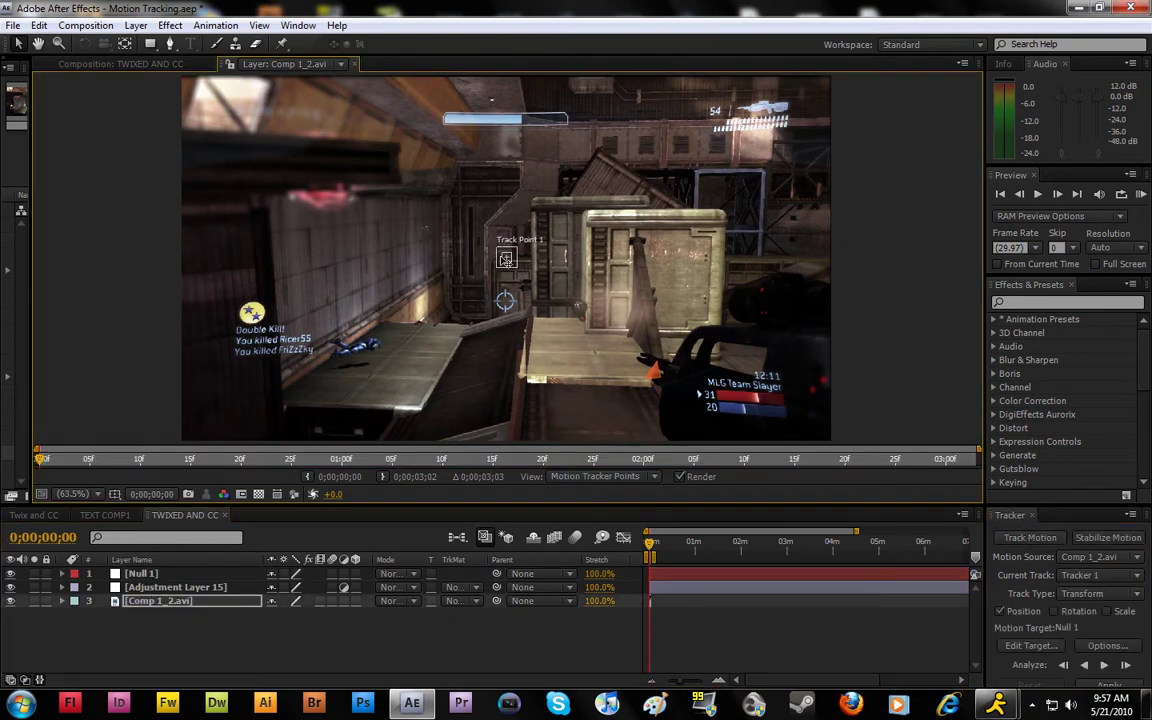
# Zoom into the footage and place Track Point 1 precisely over the grenade.
pyautogui.scroll(2, 518, 262)
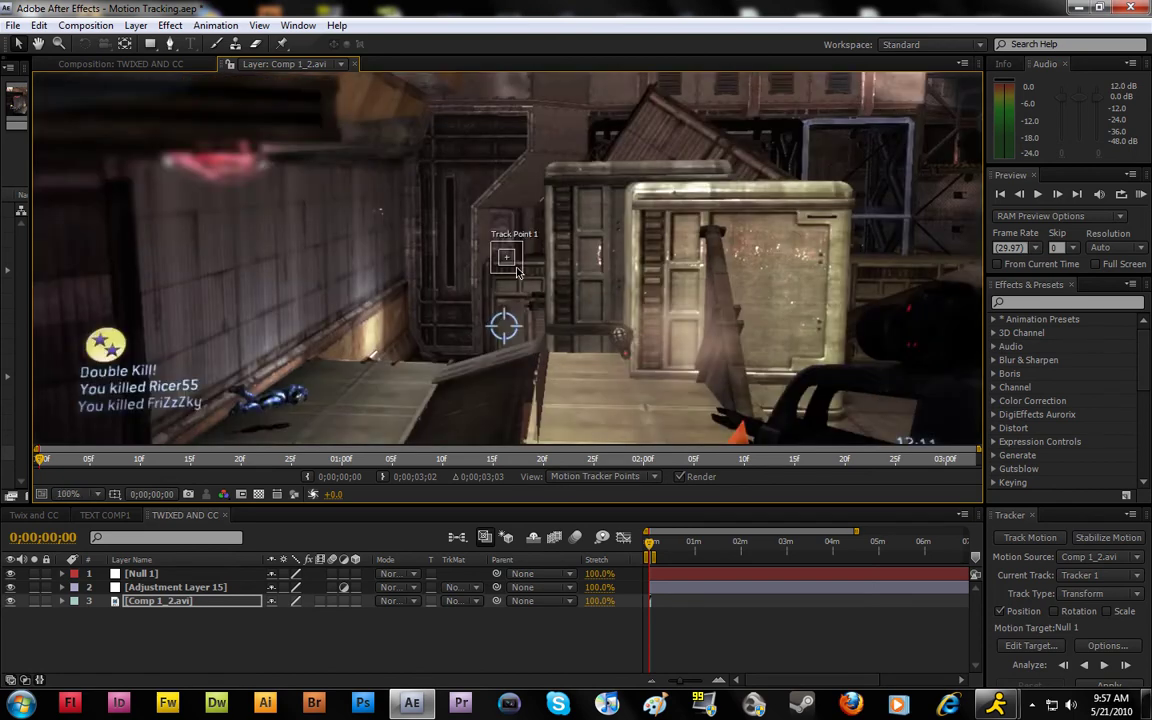
pyautogui.moveTo(518, 274); pyautogui.dragTo(562, 184)
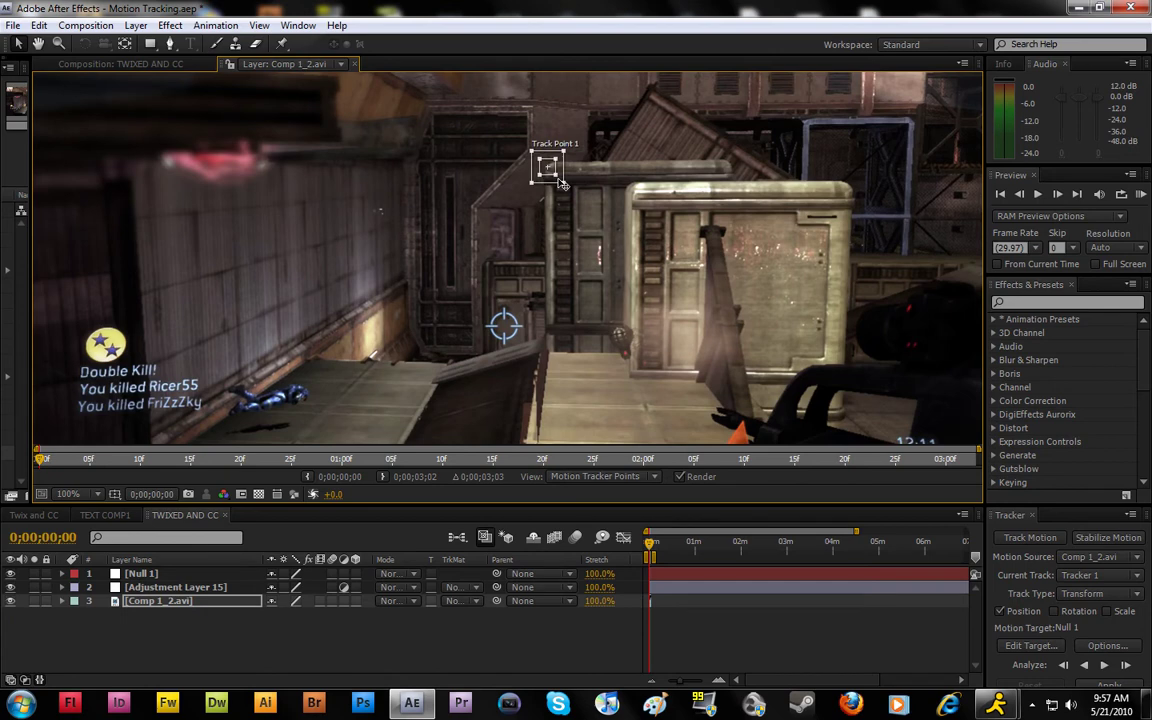
pyautogui.moveTo(562, 184); pyautogui.dragTo(632, 352)
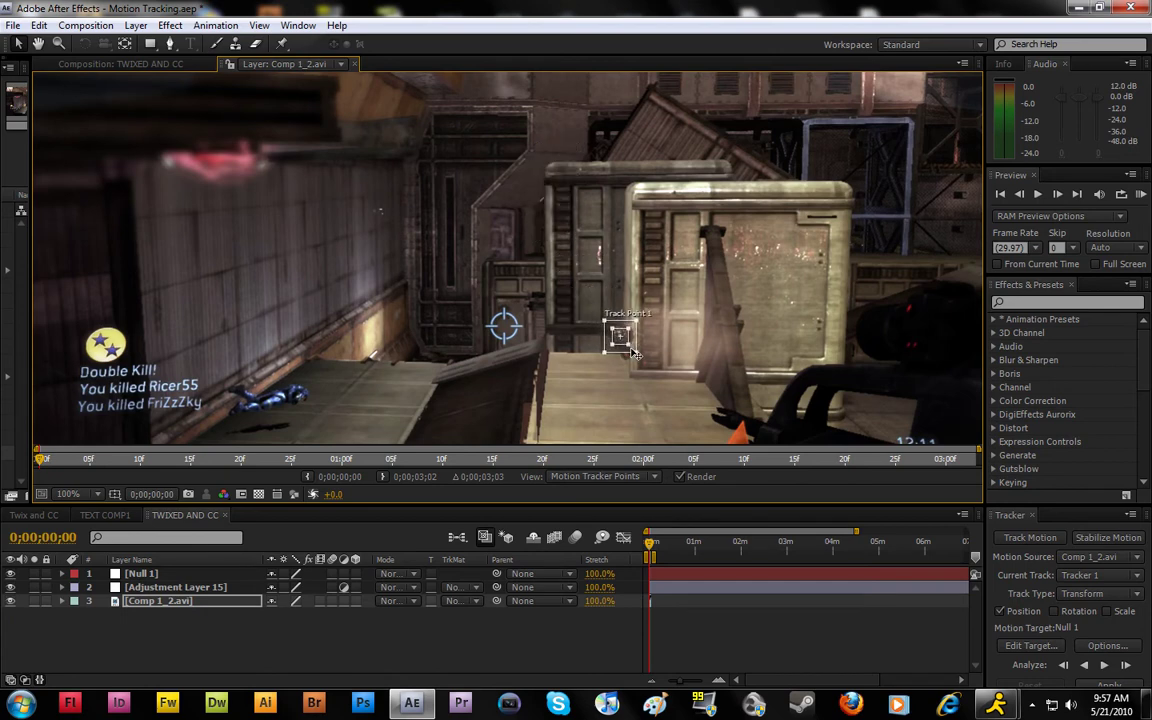
pyautogui.scroll(1, 632, 352)
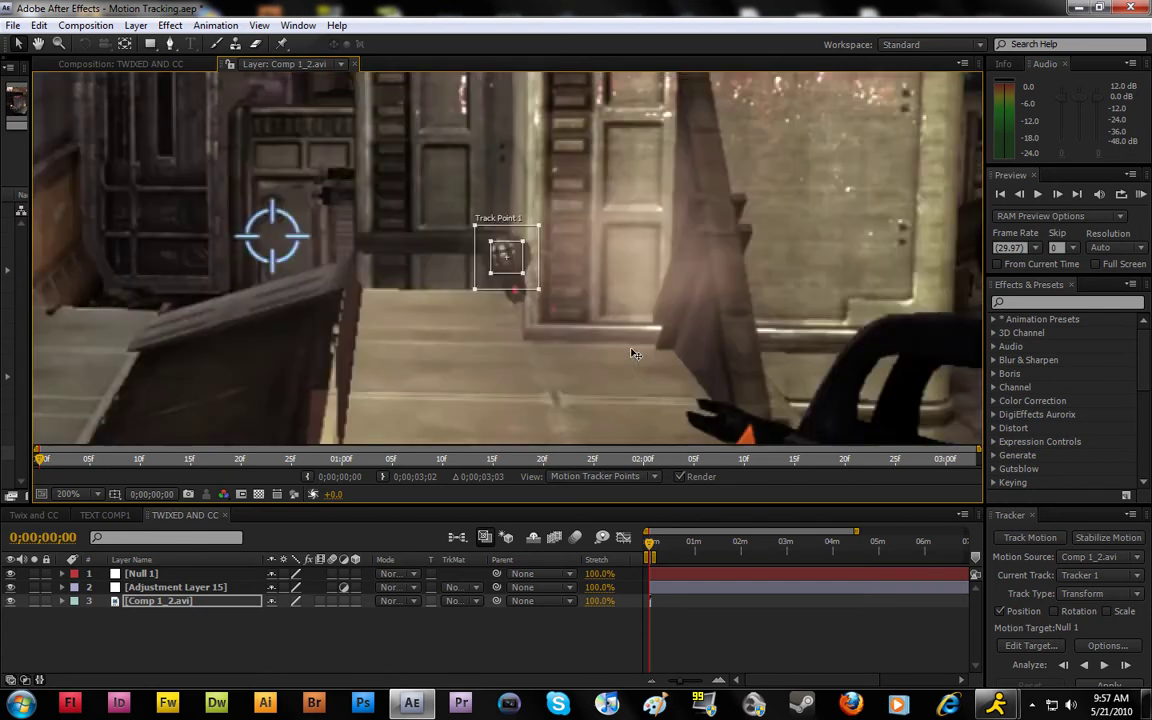
pyautogui.moveTo(505, 268); pyautogui.dragTo(508, 269)
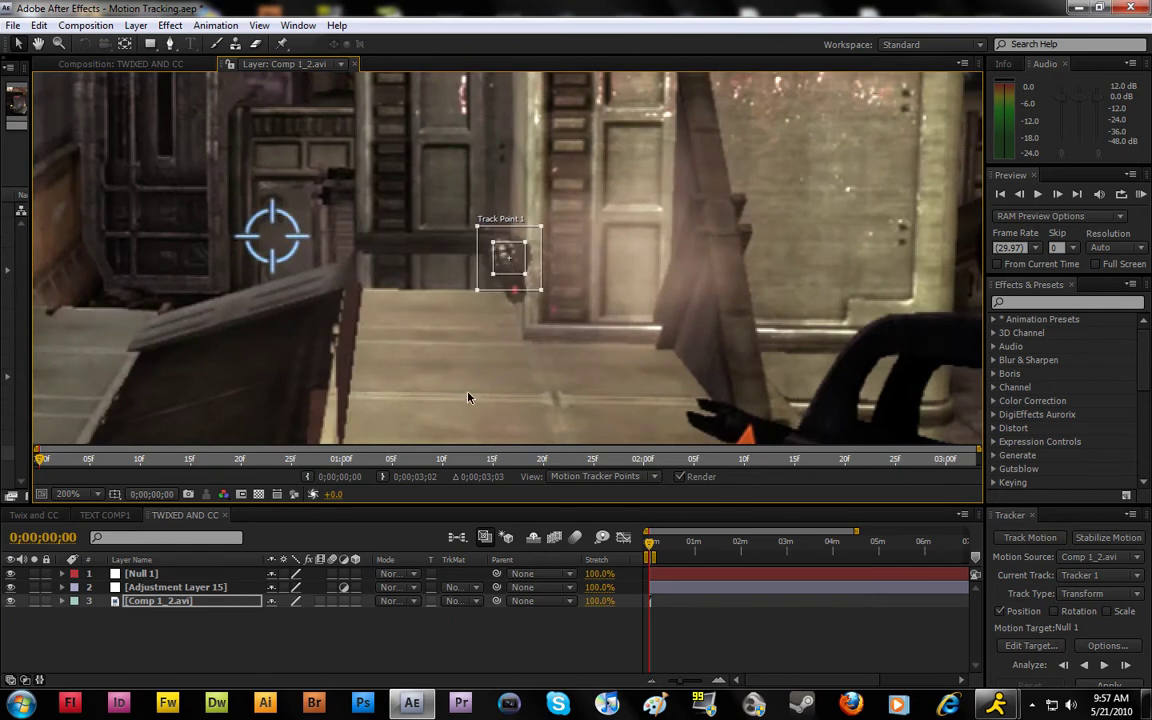
pyautogui.moveTo(1050, 507); pyautogui.dragTo(1054, 450)
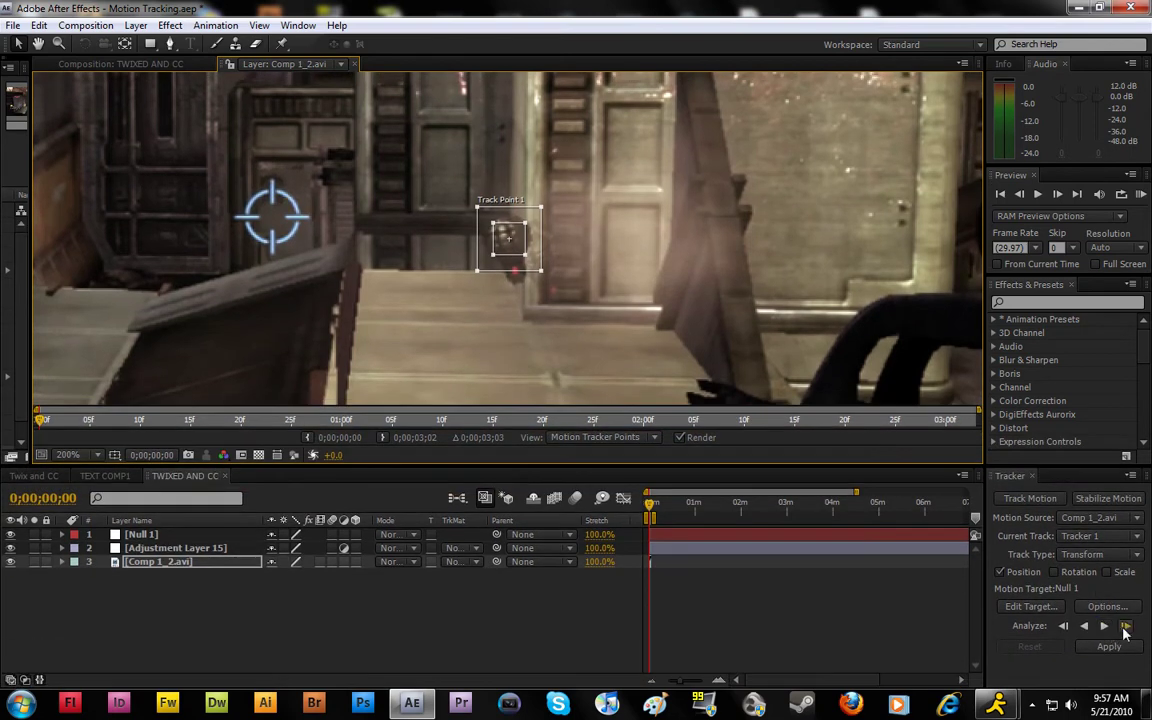
# Analyze the first frames forward one at a time, nudging Track Point 1 back onto the grenade twice.
pyautogui.click(1125, 627)
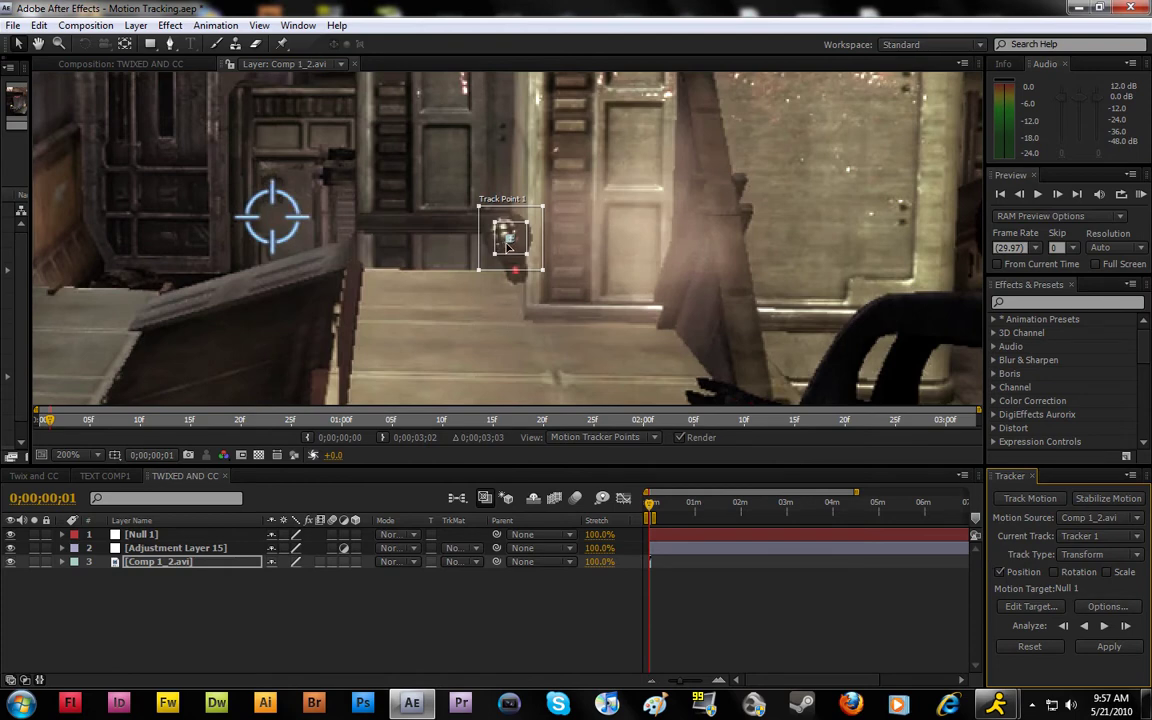
pyautogui.click(1125, 627)
pyautogui.click(1125, 627)
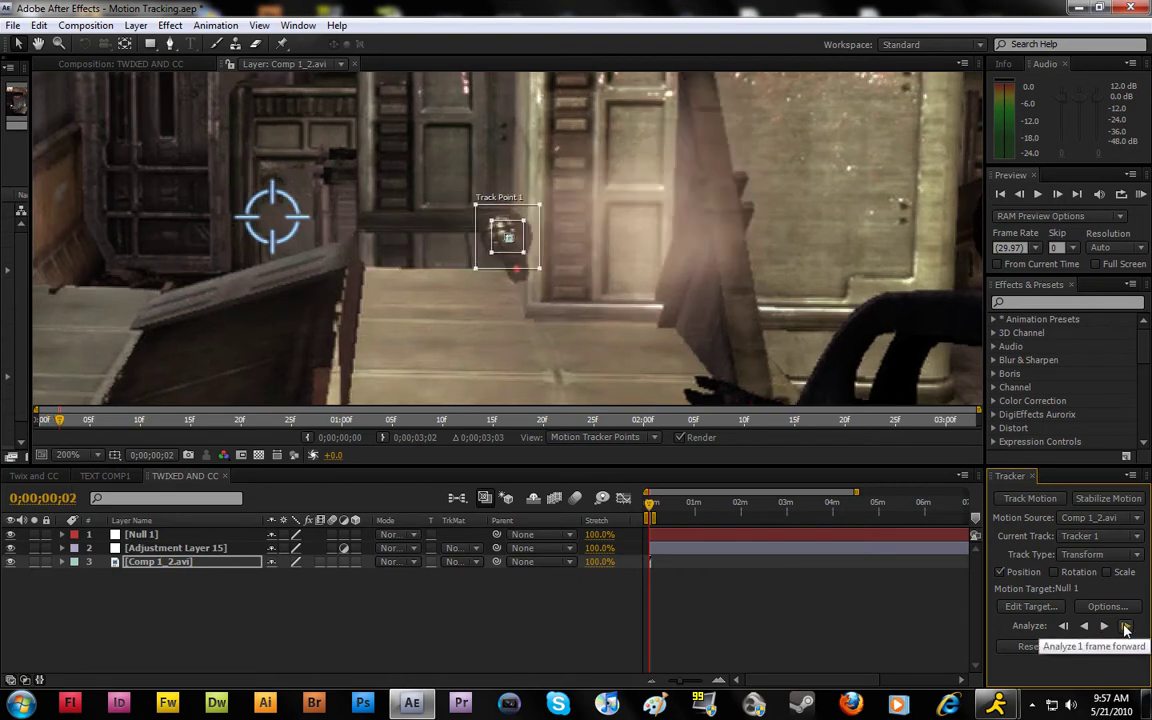
pyautogui.click(1125, 627)
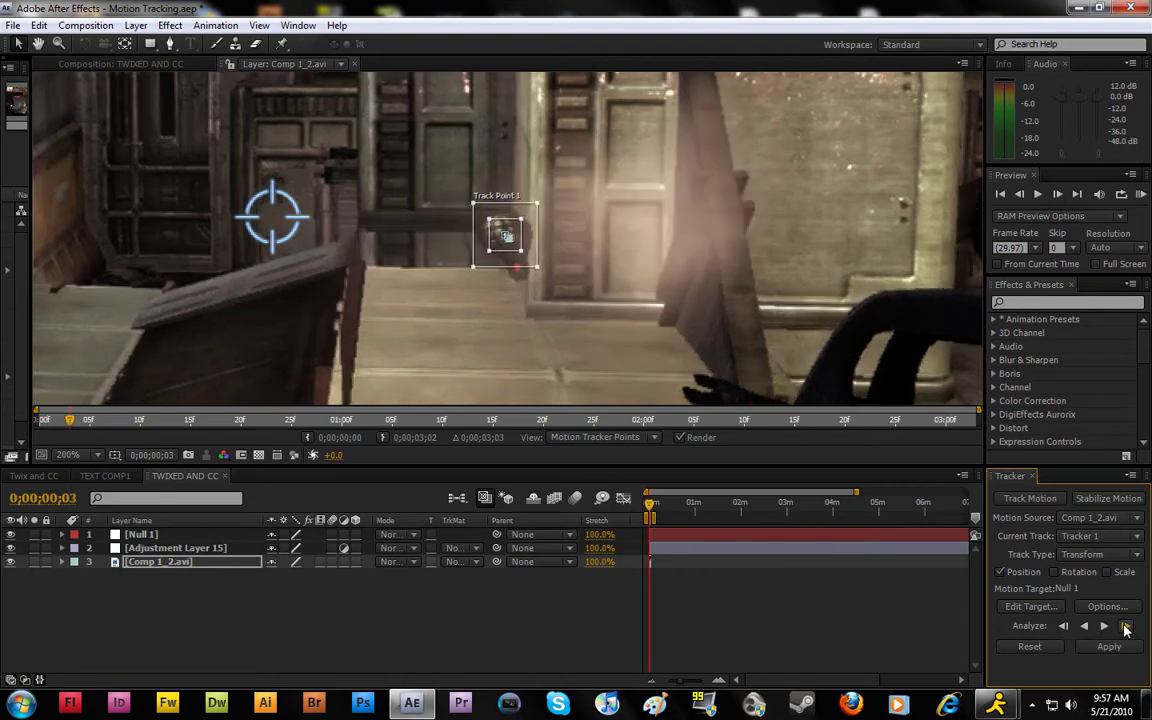
pyautogui.click(1125, 627)
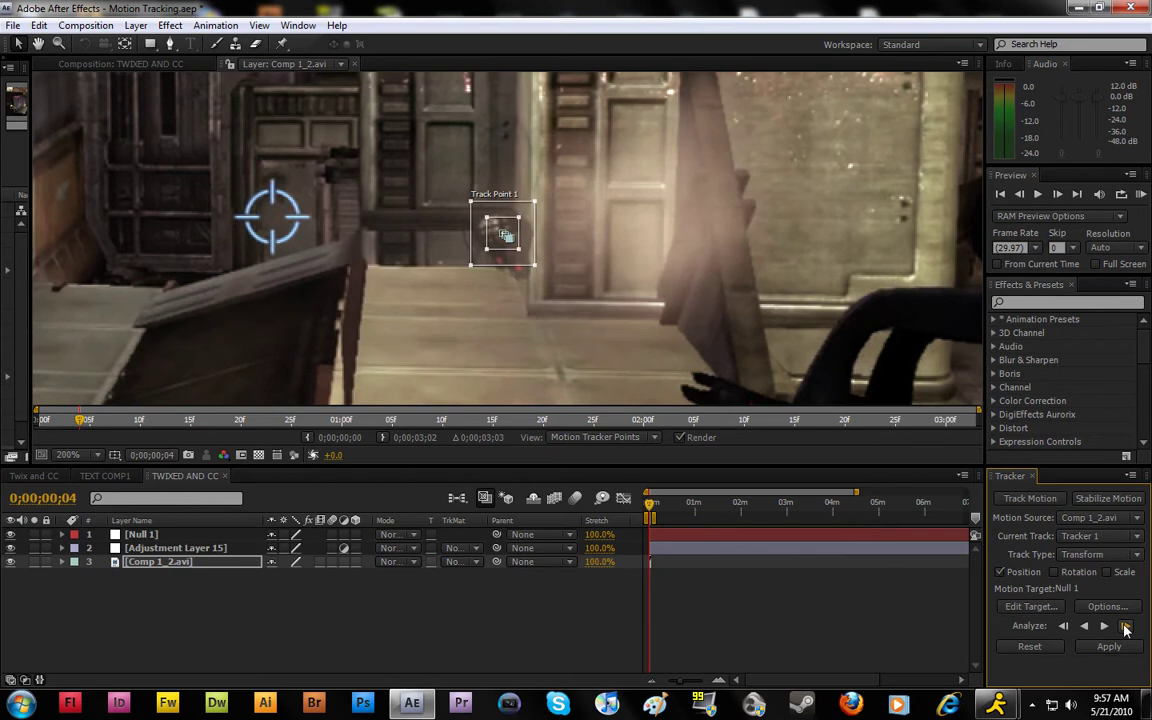
pyautogui.click(1125, 627)
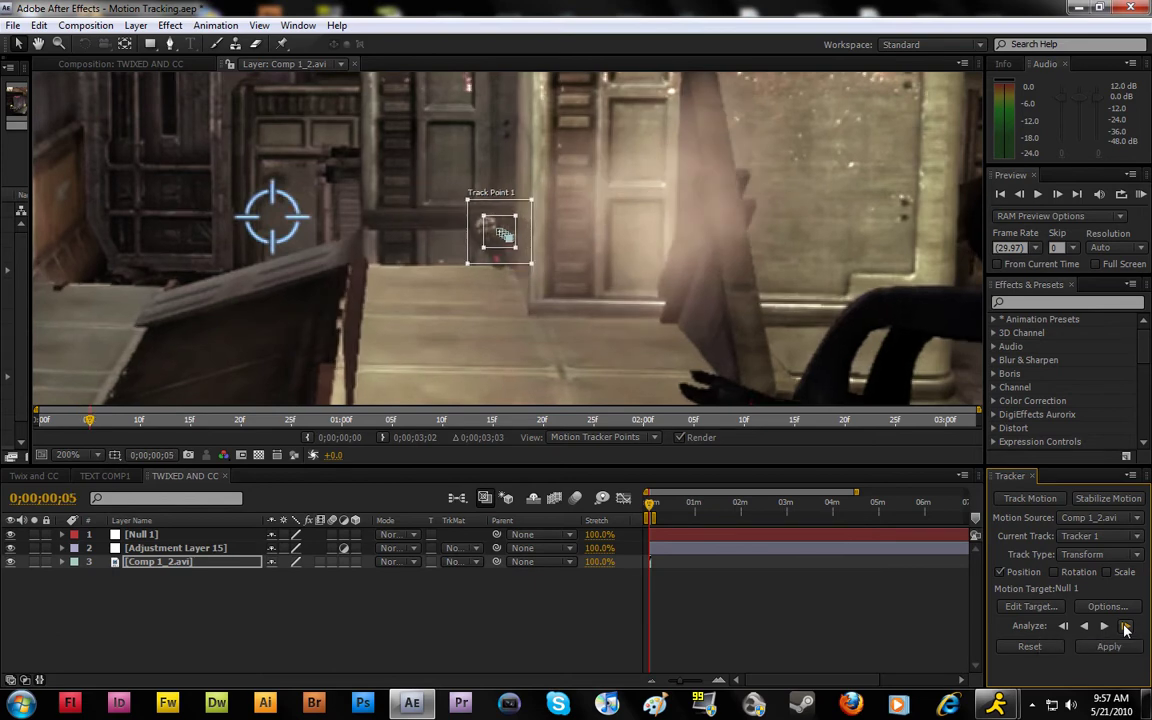
pyautogui.click(1125, 627)
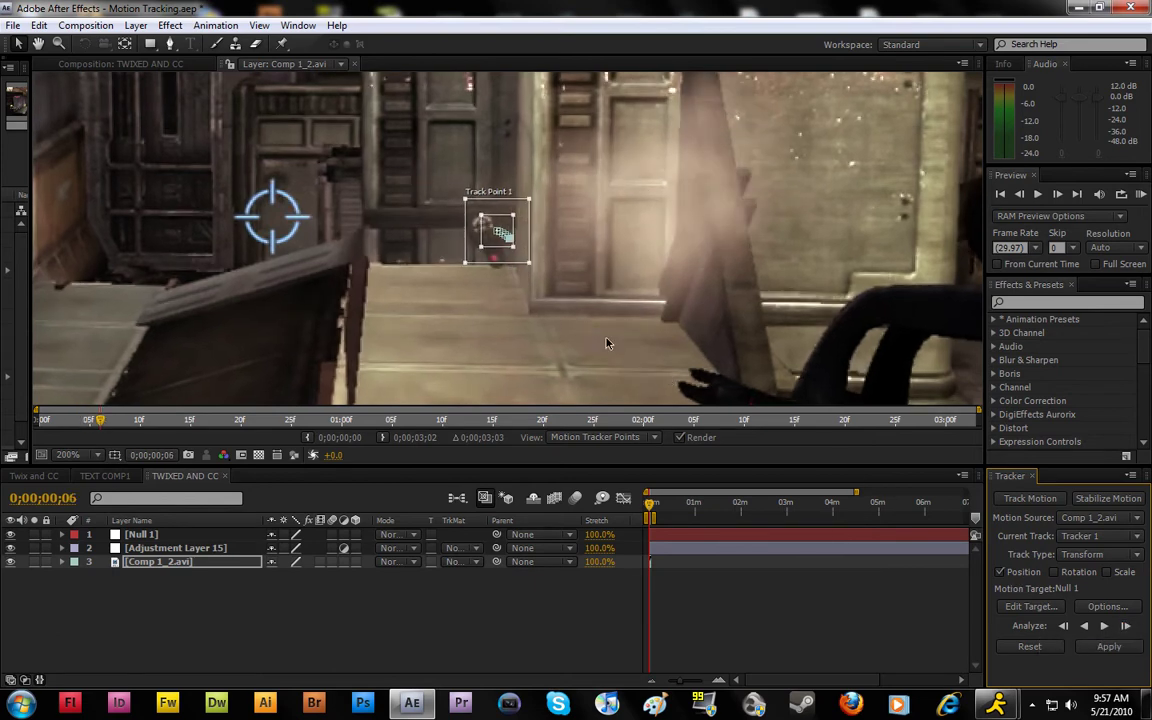
pyautogui.moveTo(484, 257); pyautogui.dragTo(485, 262)
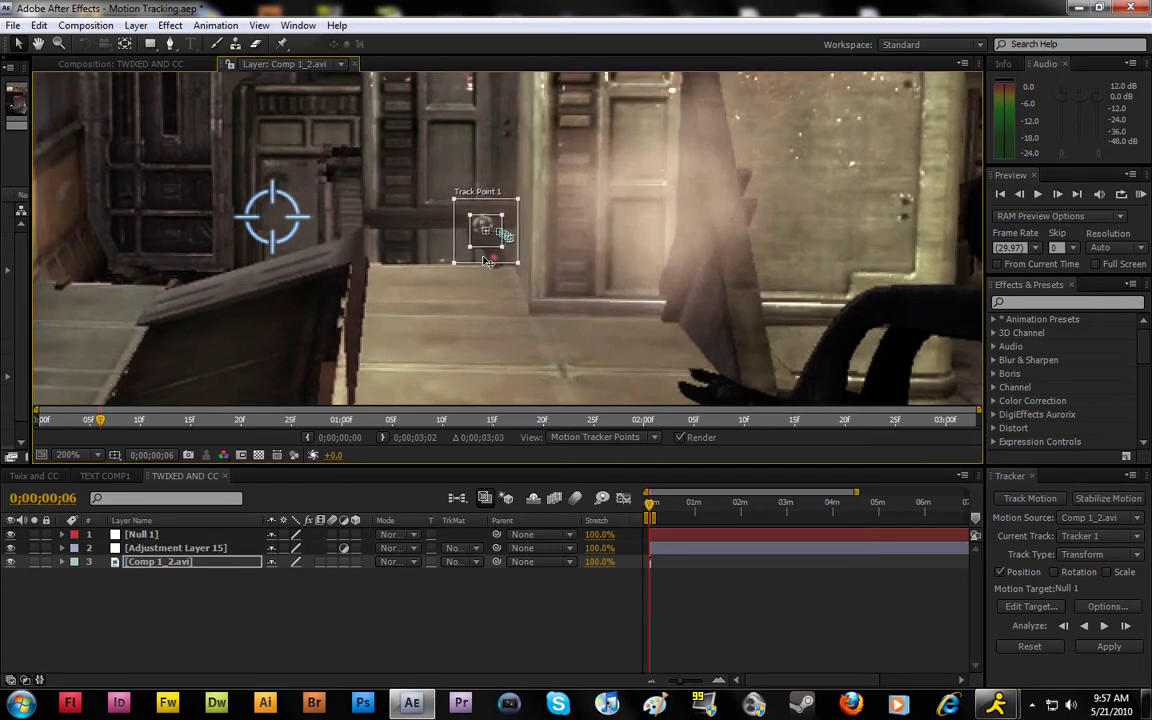
pyautogui.click(1125, 627)
pyautogui.click(1125, 627)
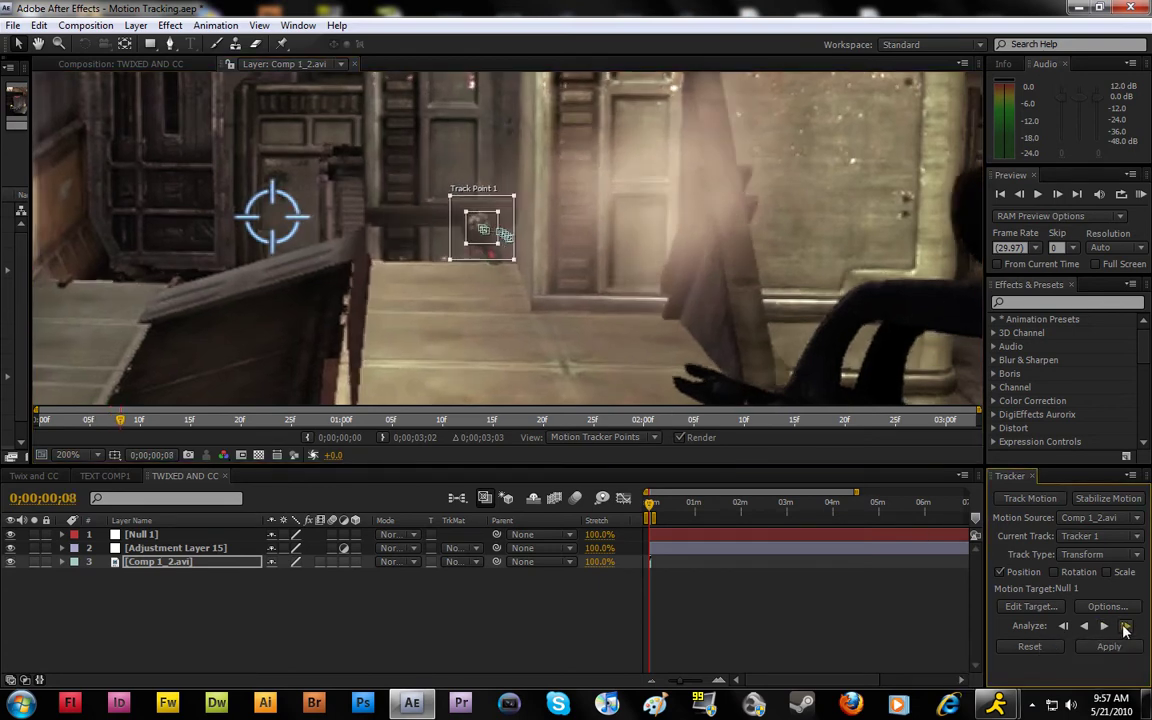
pyautogui.click(1125, 627)
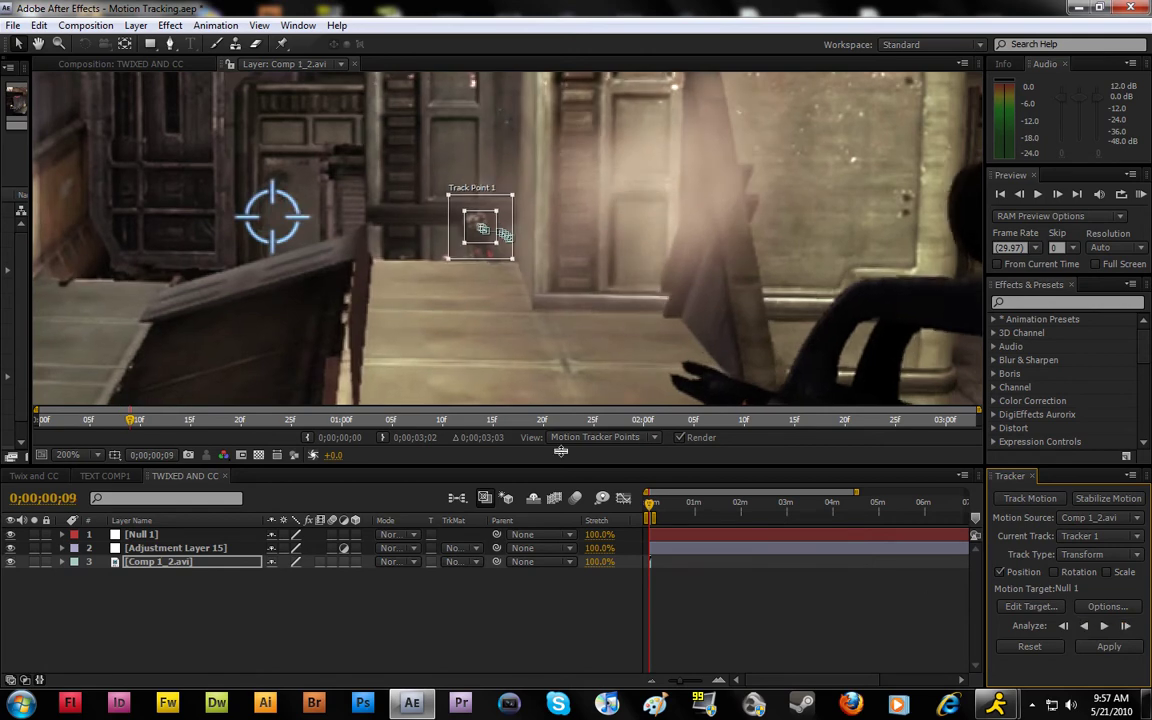
pyautogui.moveTo(479, 256); pyautogui.dragTo(476, 251)
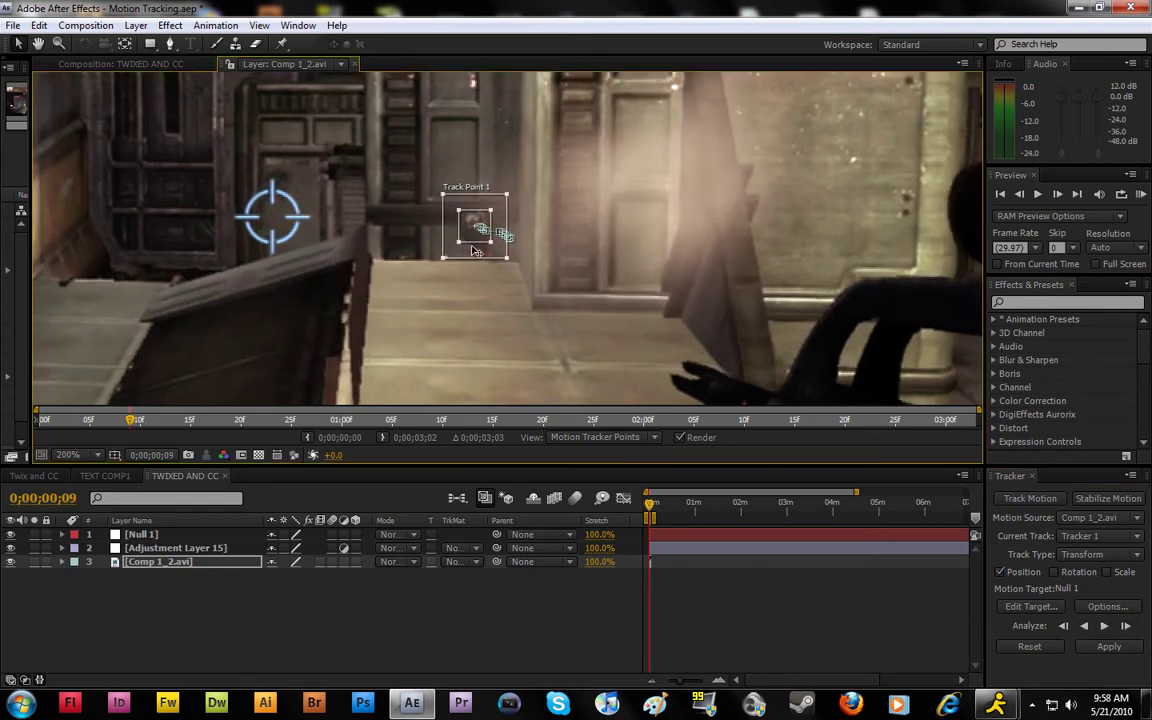
# Keep analyzing frame by frame to 0;00;00;23, then recentre the track point on the grenade.
pyautogui.click(1125, 627)
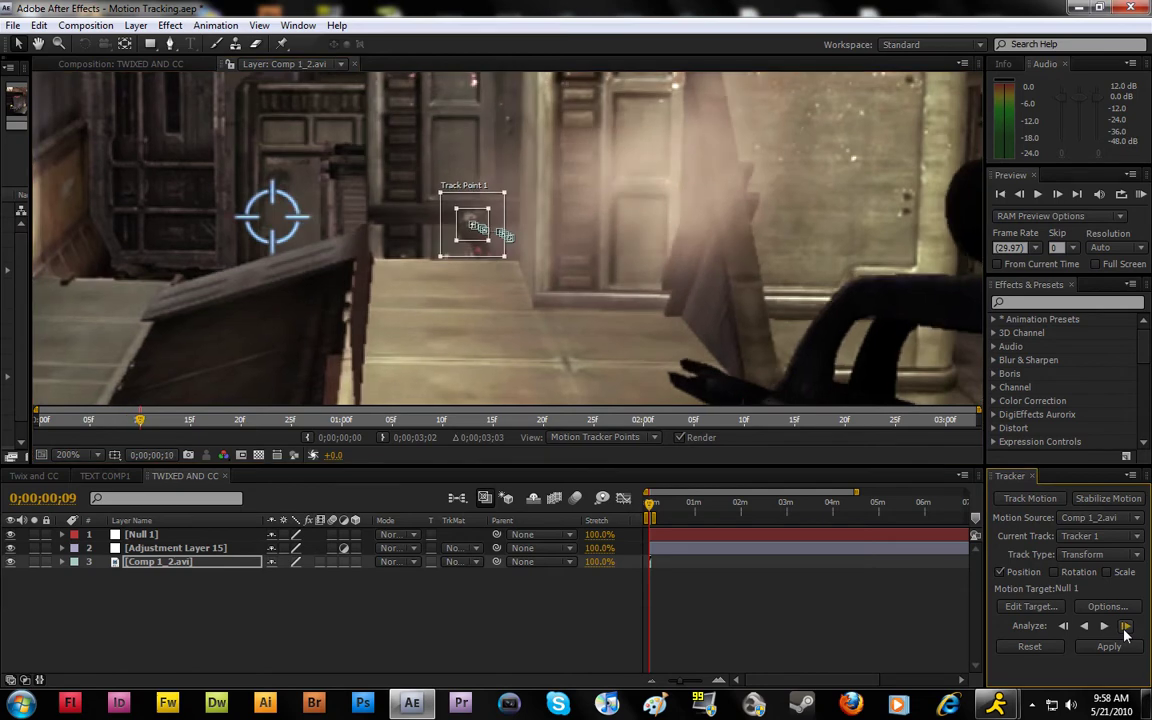
pyautogui.click(1125, 627)
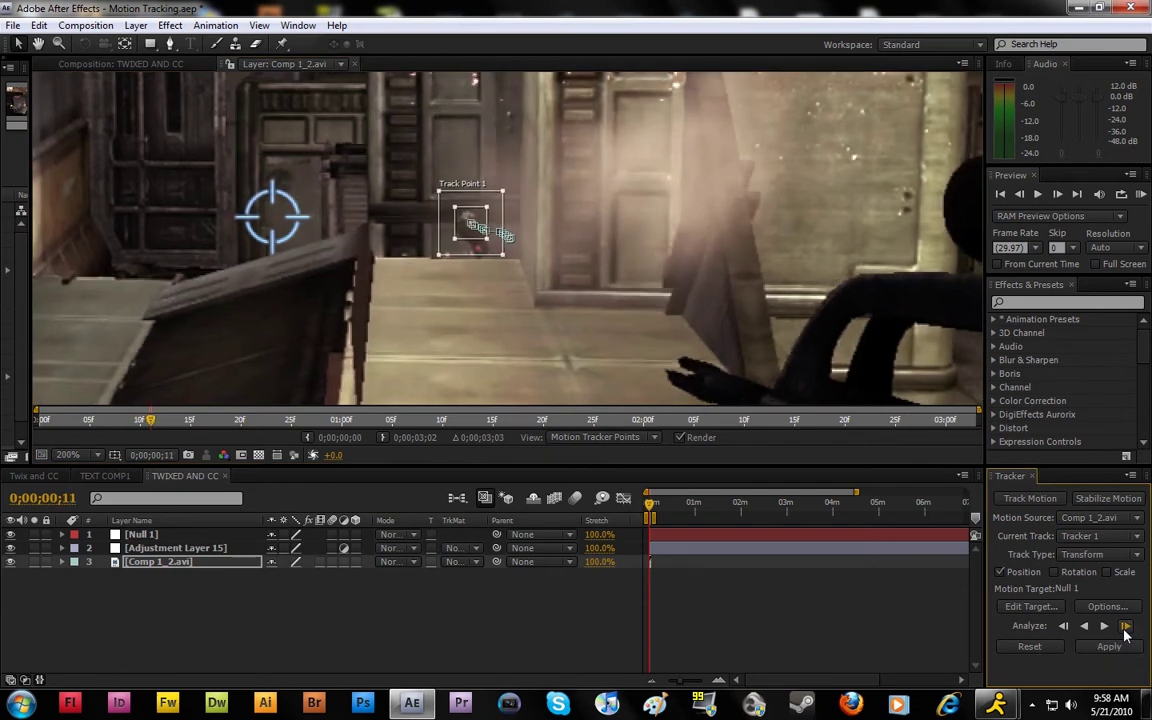
pyautogui.click(1125, 627)
pyautogui.click(1125, 627)
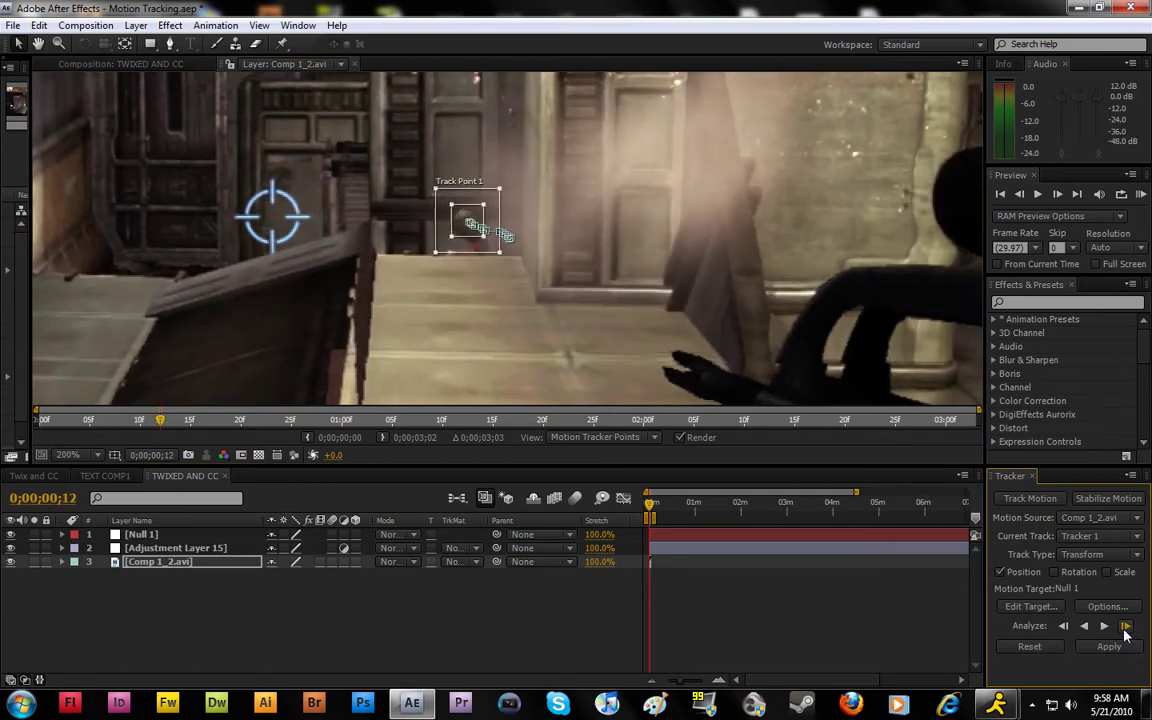
pyautogui.click(1125, 627)
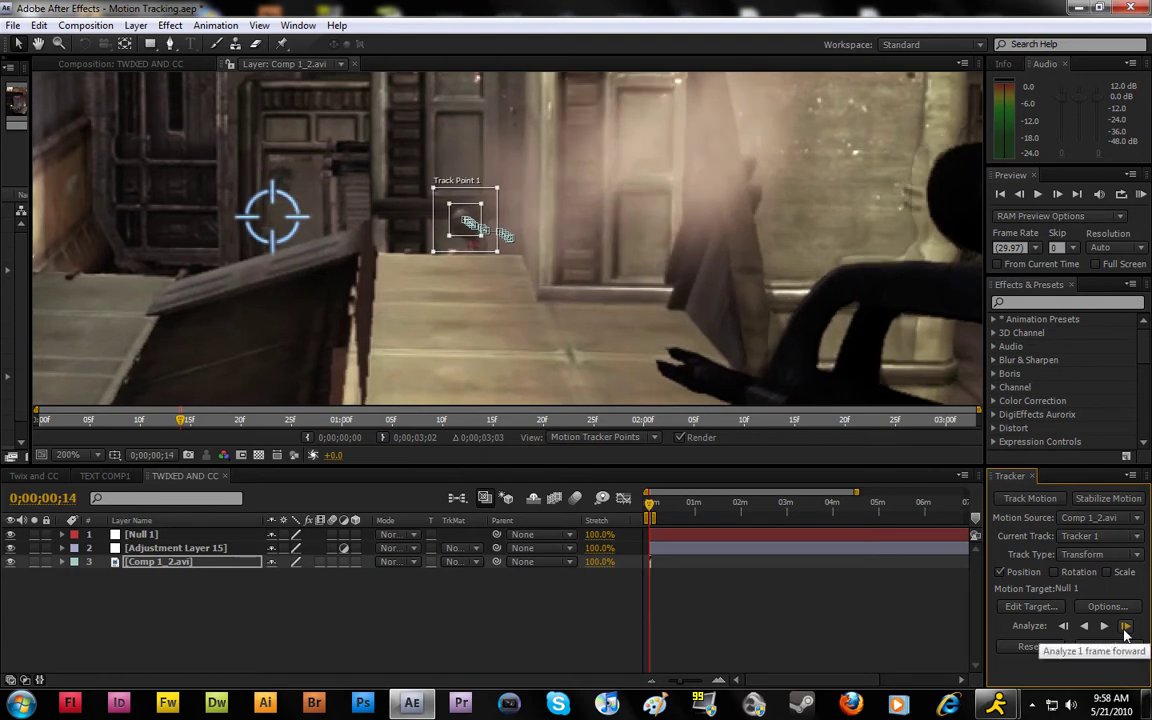
pyautogui.click(1125, 627)
pyautogui.click(1125, 627)
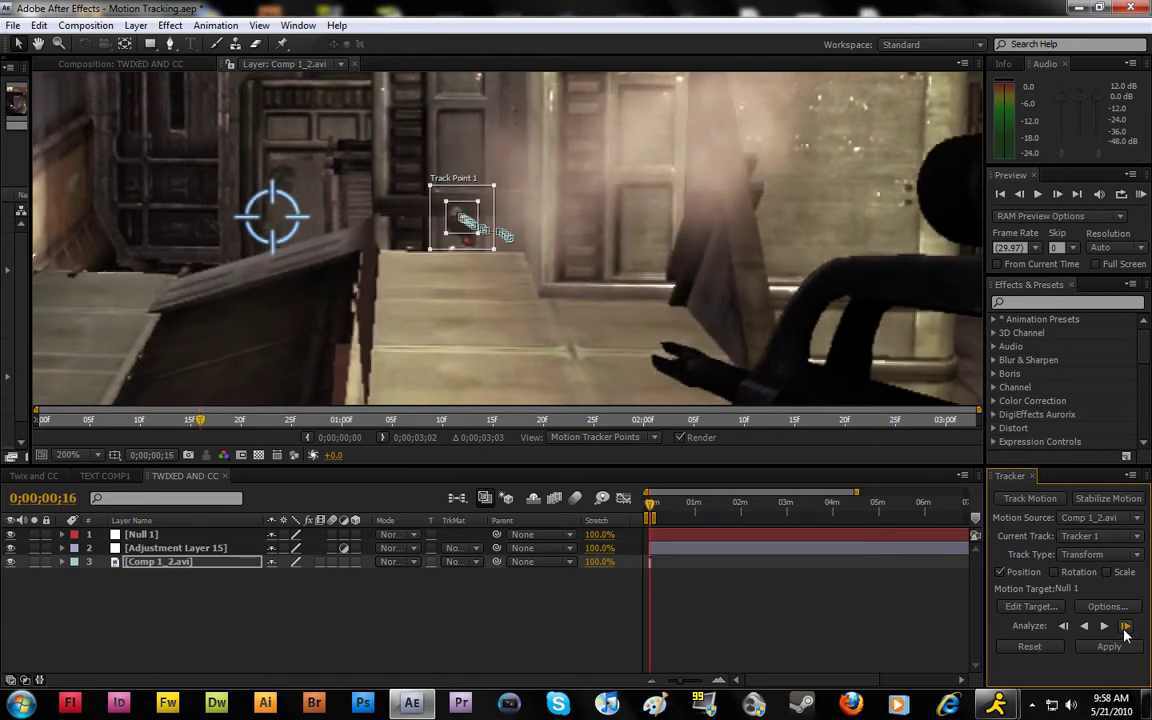
pyautogui.click(1125, 627)
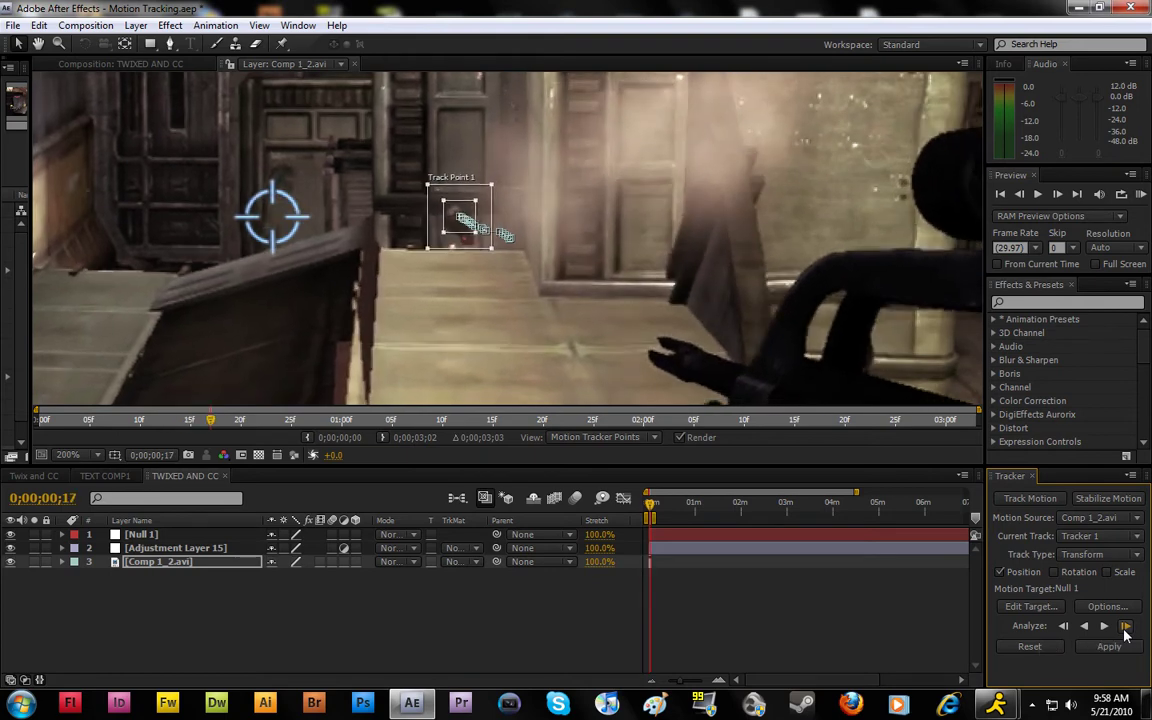
pyautogui.click(1125, 627)
pyautogui.click(1125, 627)
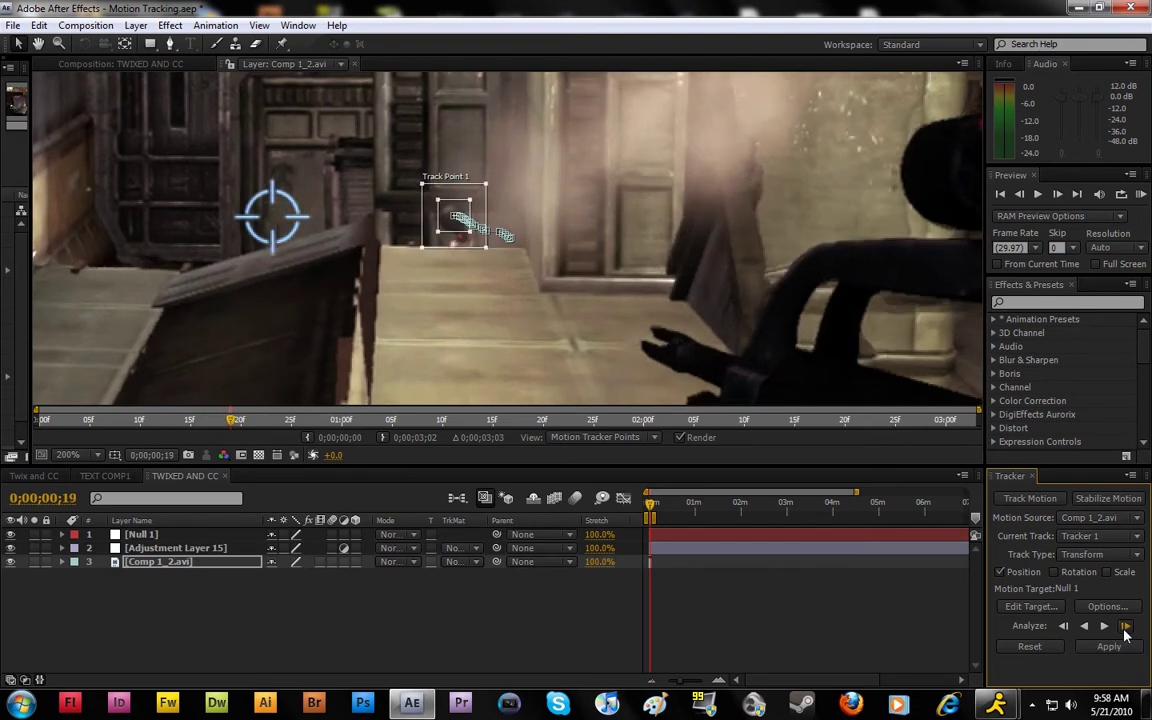
pyautogui.click(1125, 627)
pyautogui.click(1125, 627)
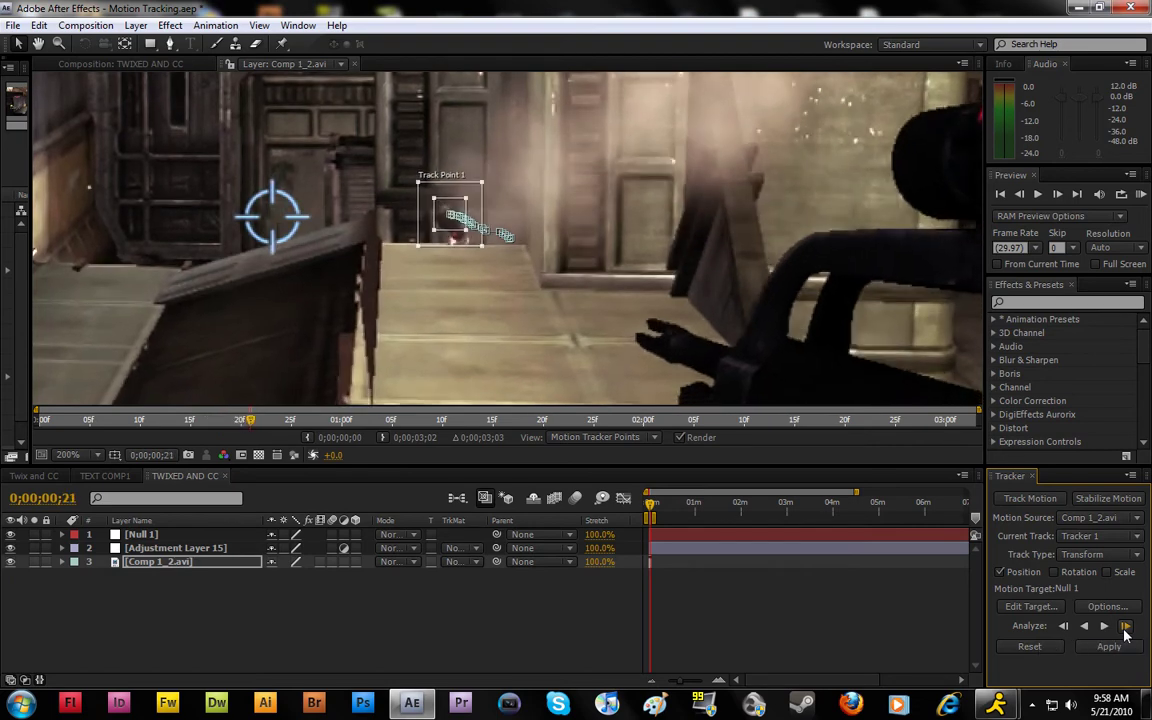
pyautogui.click(1125, 627)
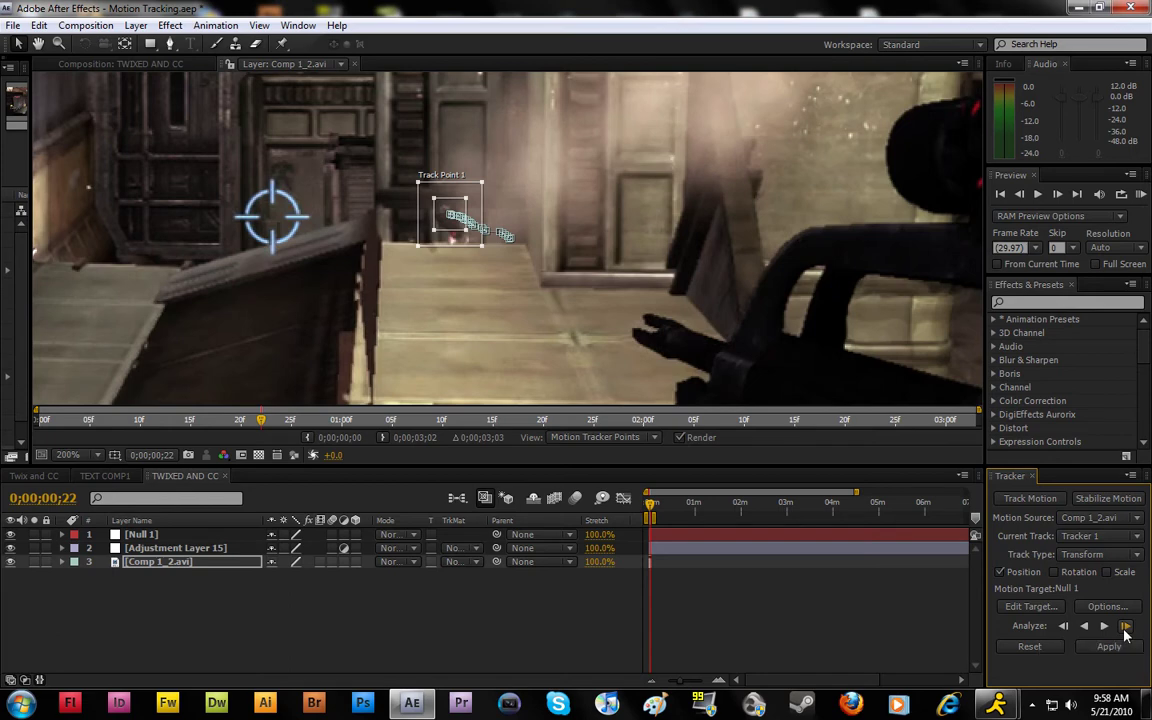
pyautogui.click(1125, 627)
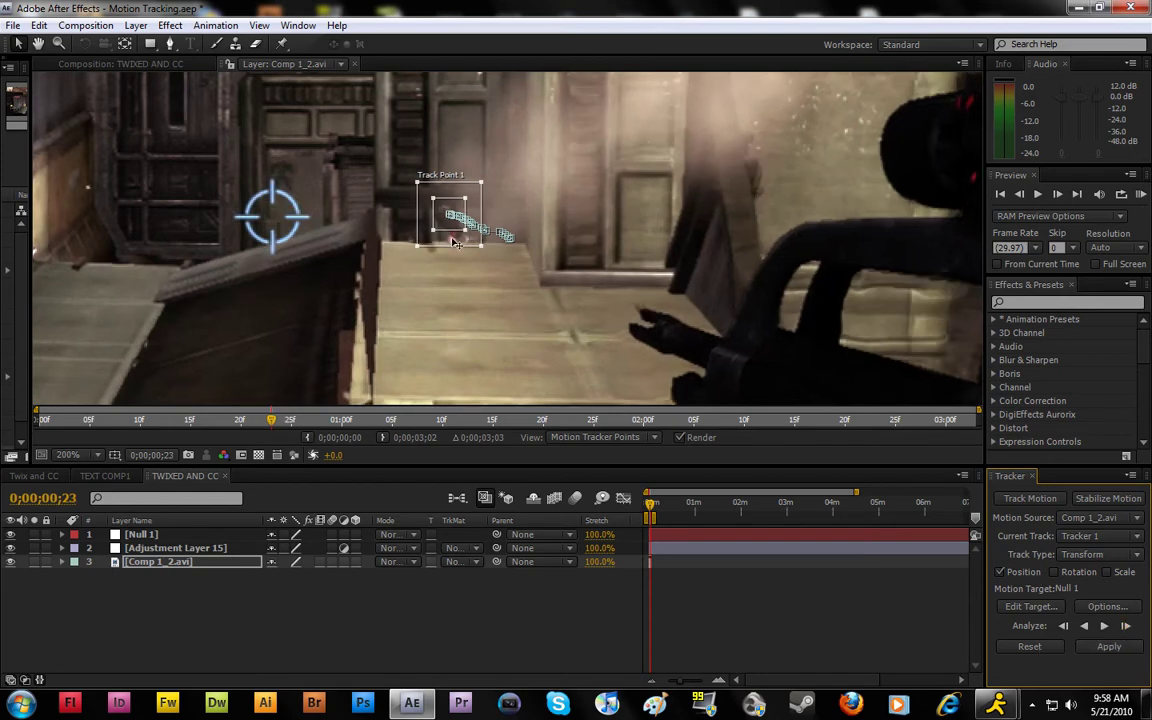
pyautogui.moveTo(454, 246); pyautogui.dragTo(446, 251)
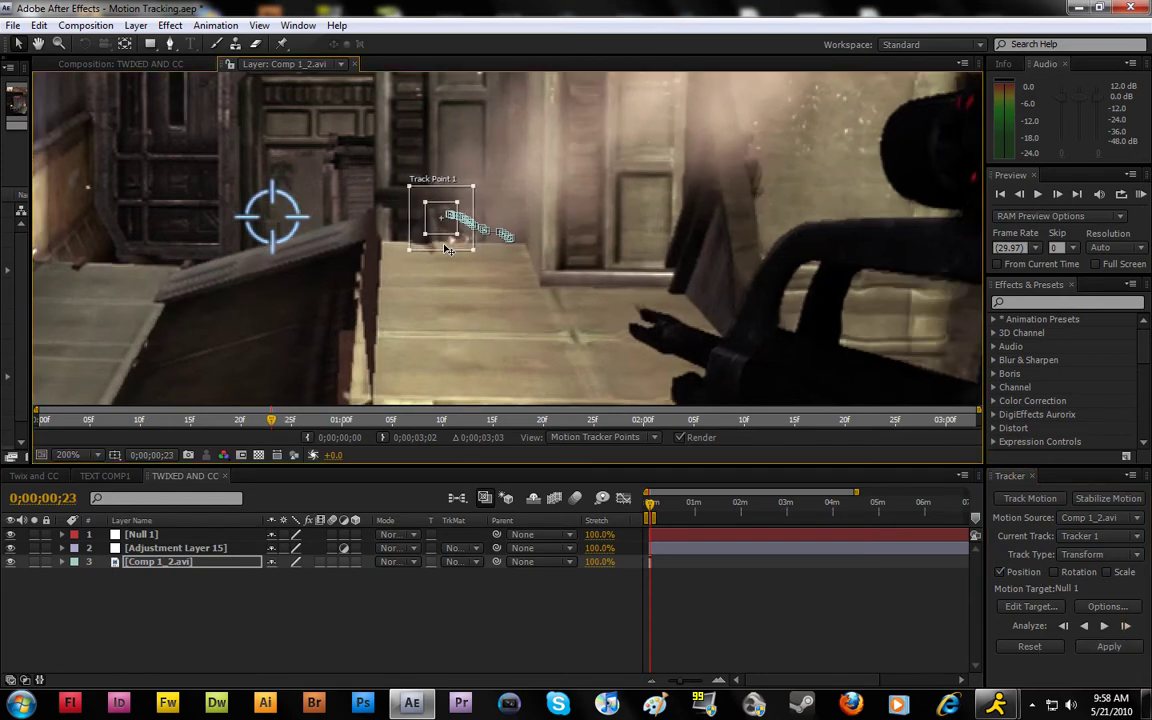
# Track a few more frames, dragging Track Point 1 back onto the grenade after each slip.
pyautogui.click(1125, 627)
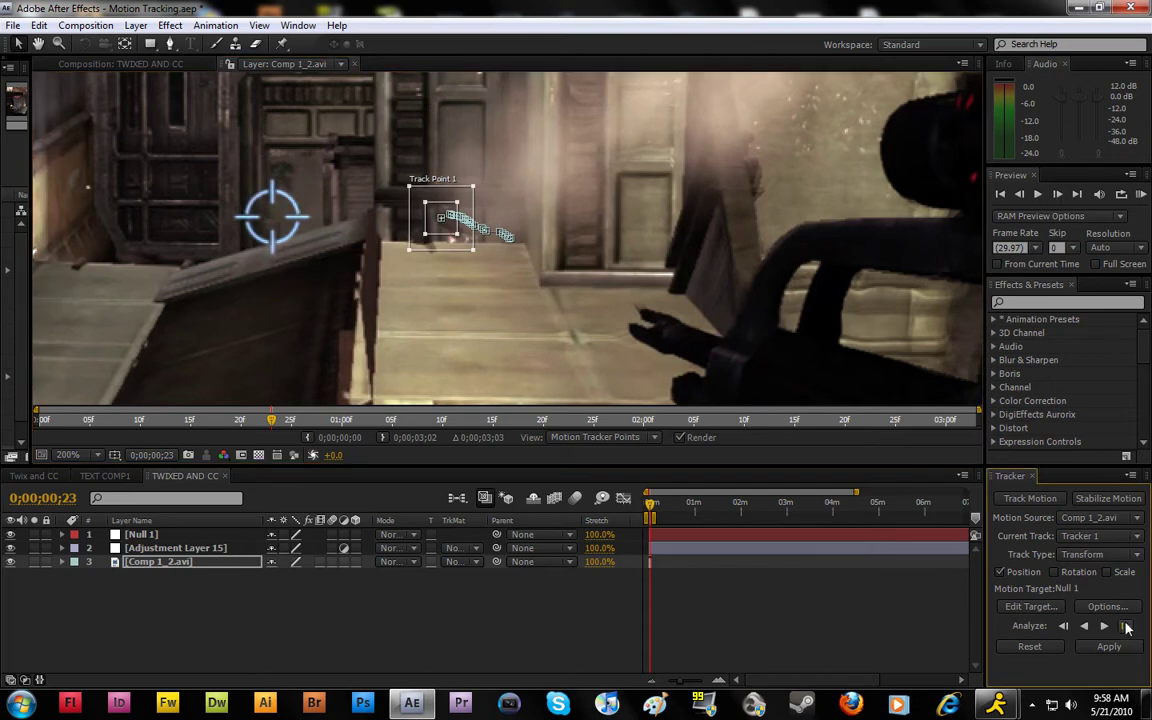
pyautogui.moveTo(443, 243); pyautogui.dragTo(434, 250)
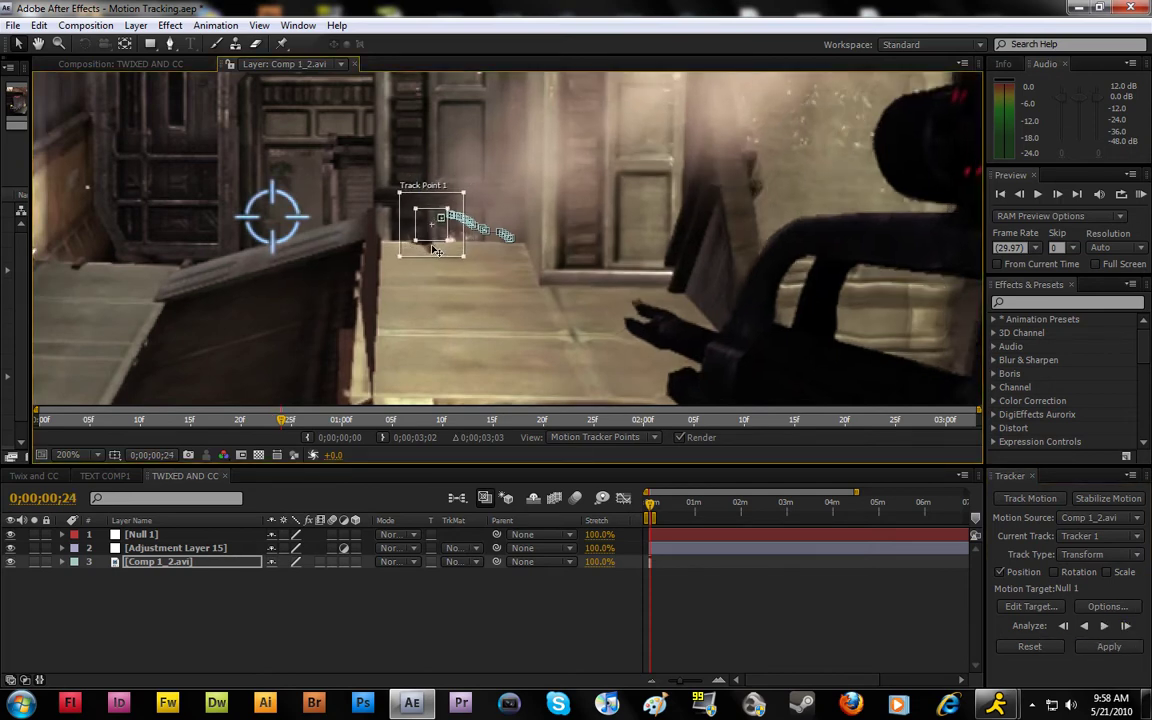
pyautogui.click(1125, 627)
pyautogui.moveTo(443, 250); pyautogui.dragTo(433, 261)
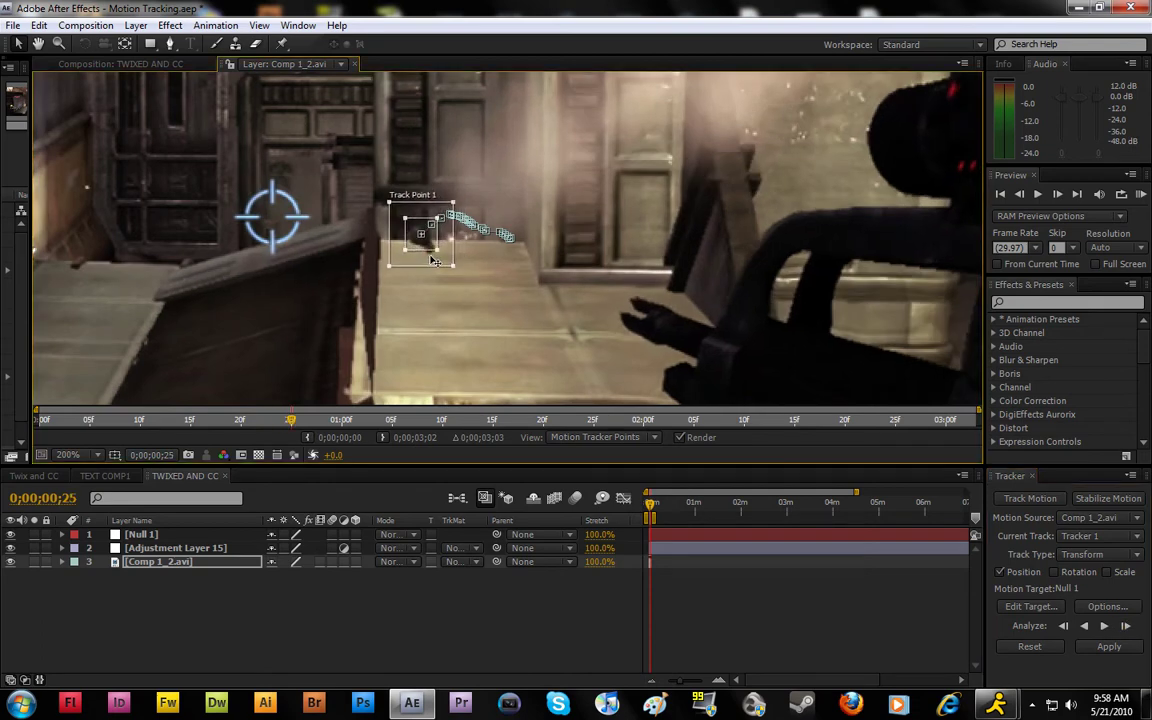
pyautogui.click(1125, 627)
pyautogui.click(1125, 627)
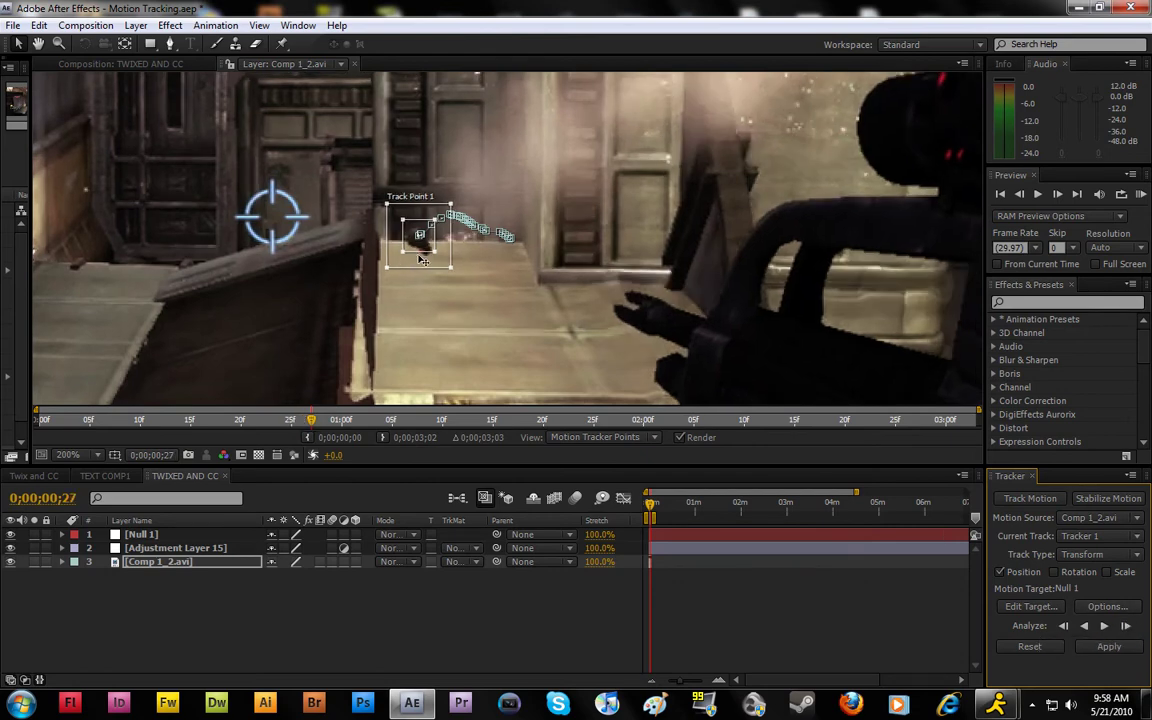
pyautogui.moveTo(421, 257); pyautogui.dragTo(420, 259)
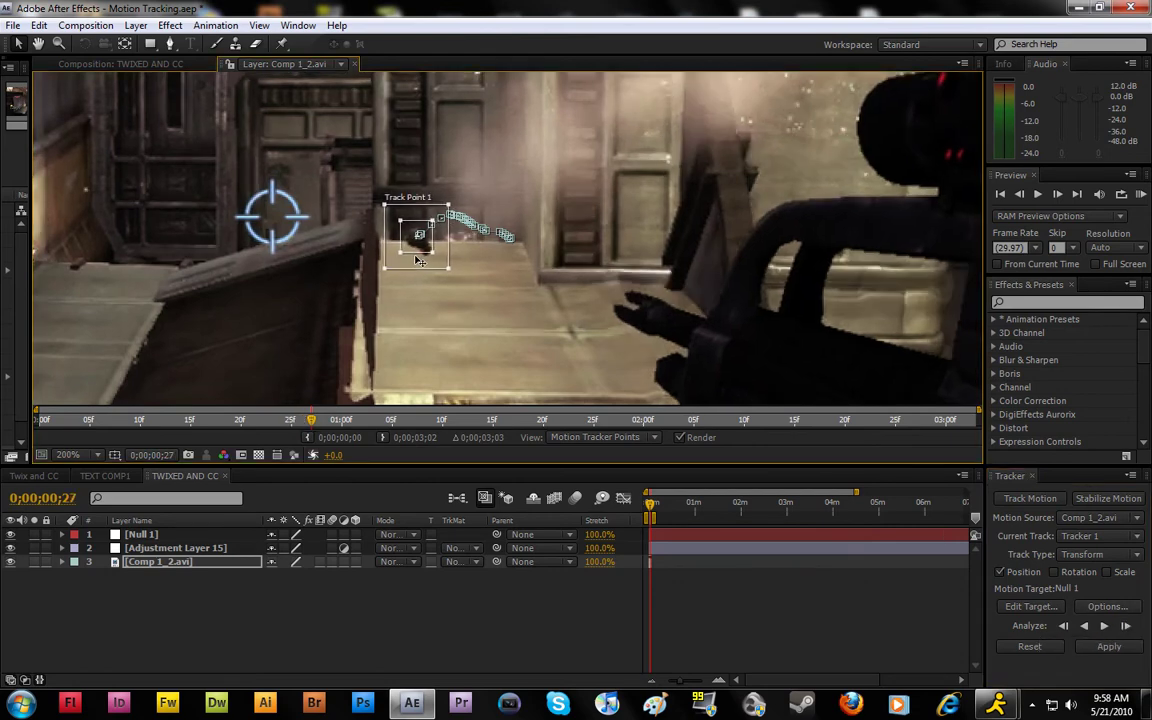
# Track further, stepping back one frame to realign the point down onto the grenade.
pyautogui.click(1125, 626)
pyautogui.click(1125, 626)
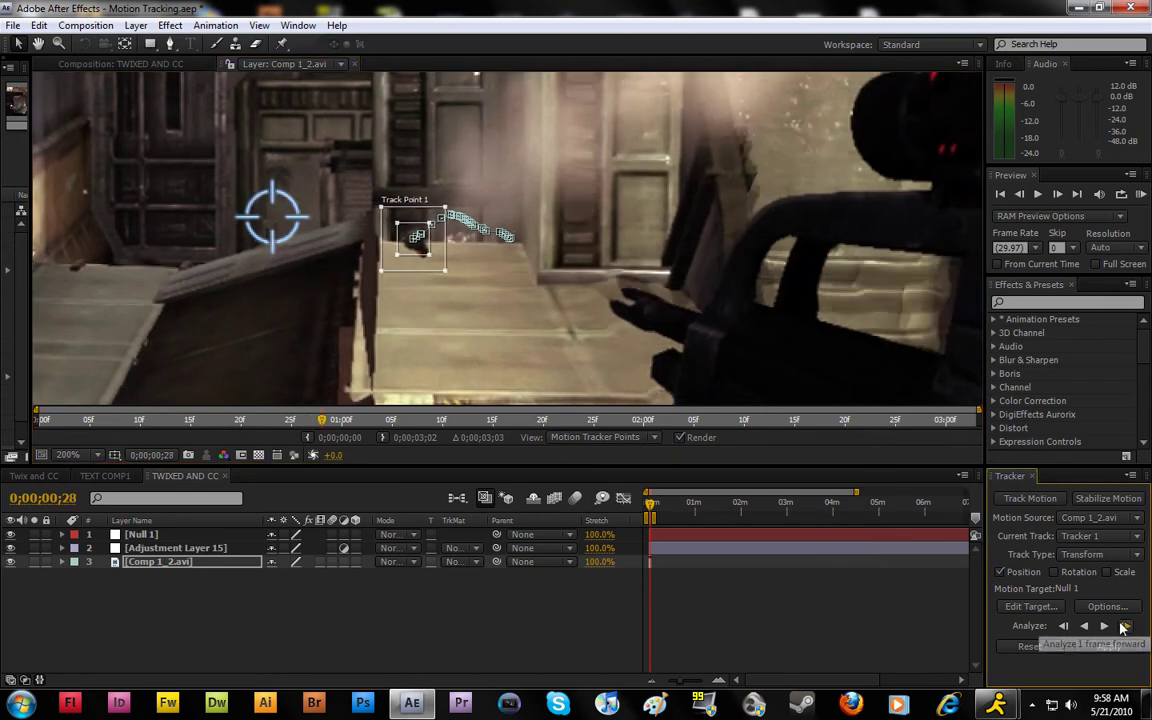
pyautogui.click(1125, 626)
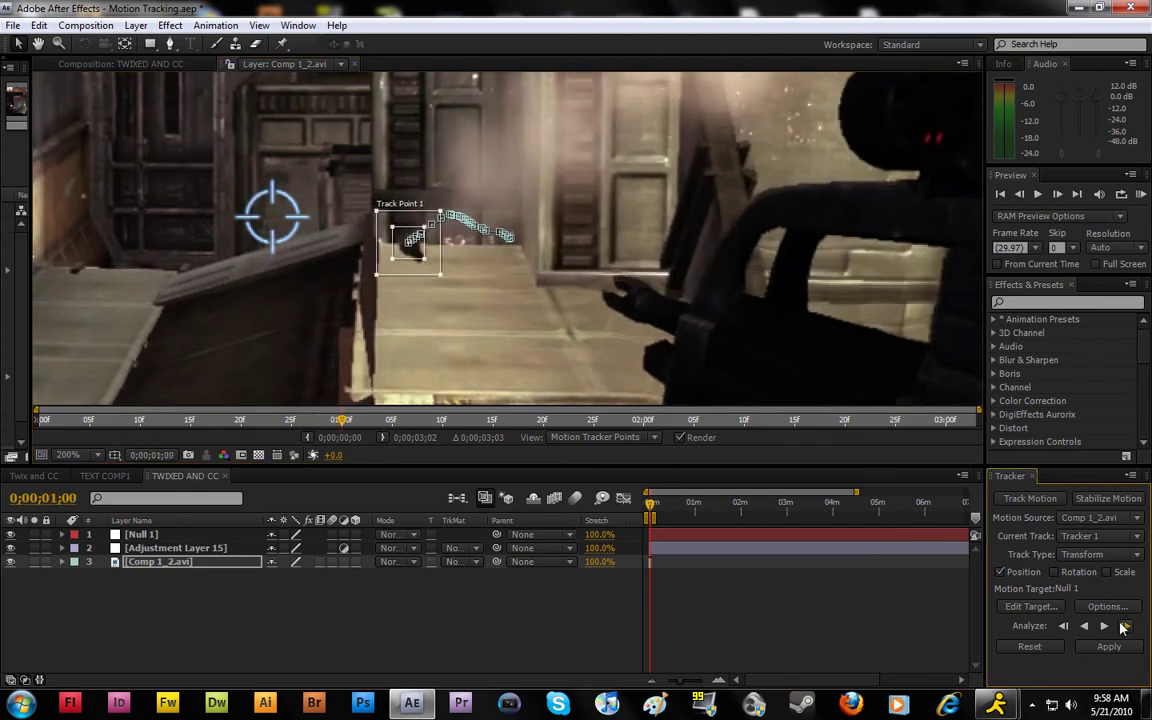
pyautogui.click(1125, 626)
pyautogui.click(1125, 626)
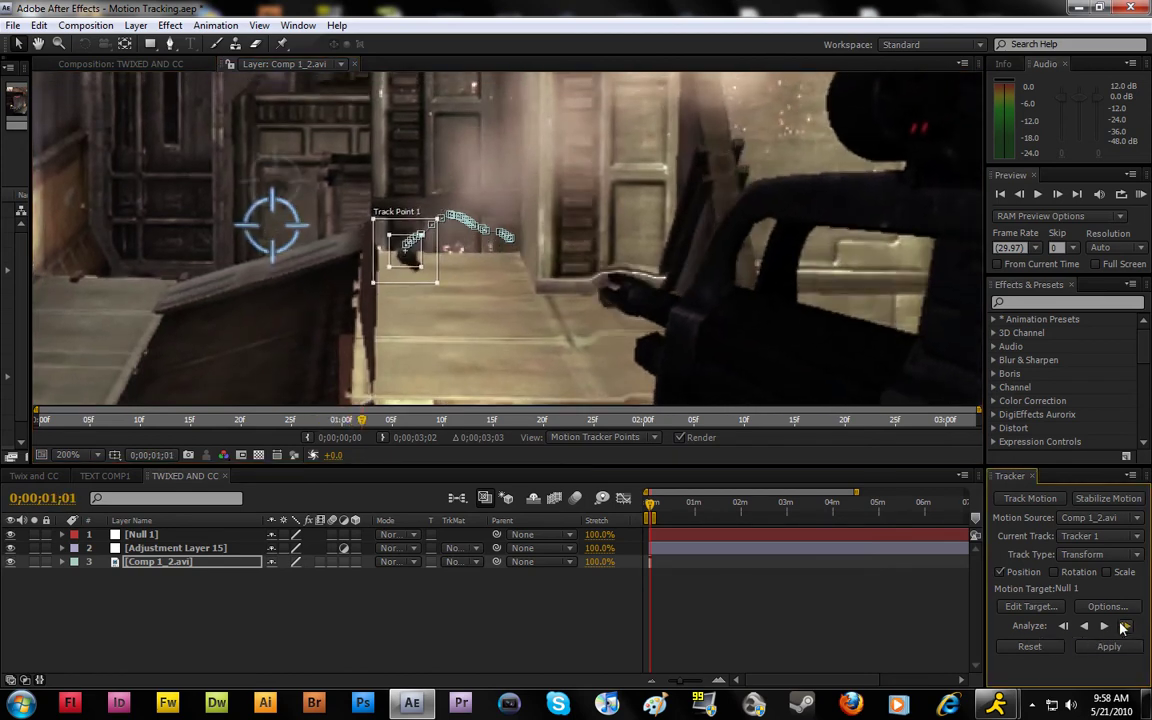
pyautogui.click(1124, 627)
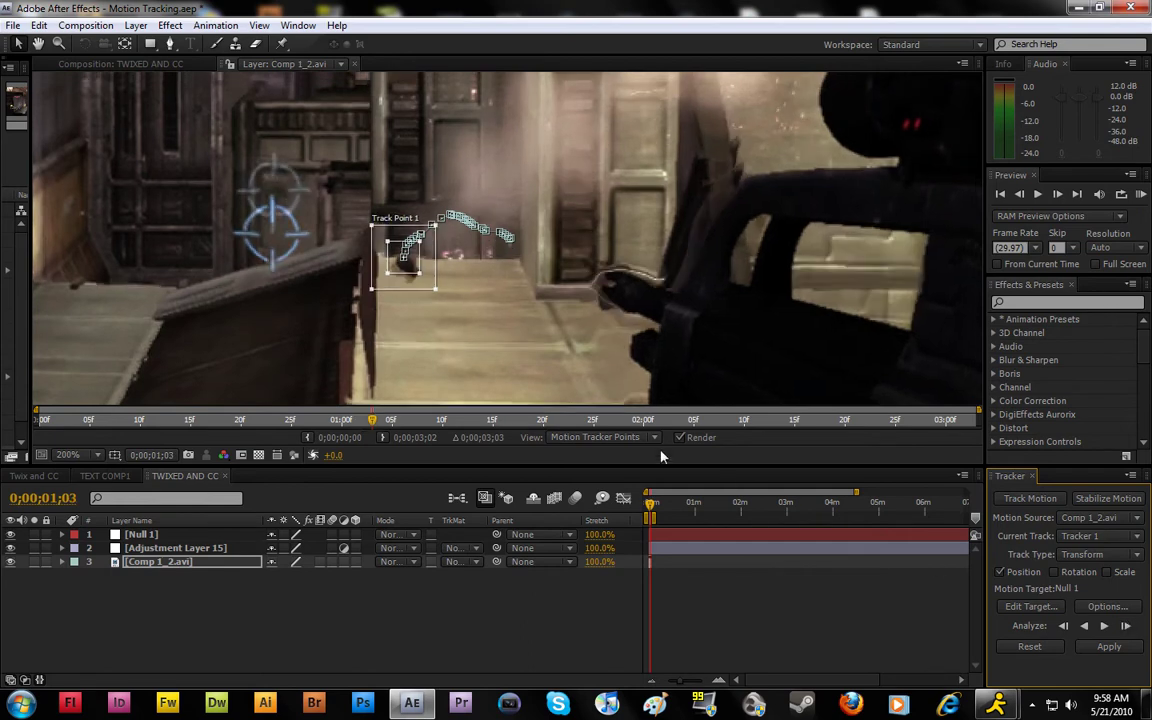
pyautogui.click(1127, 627)
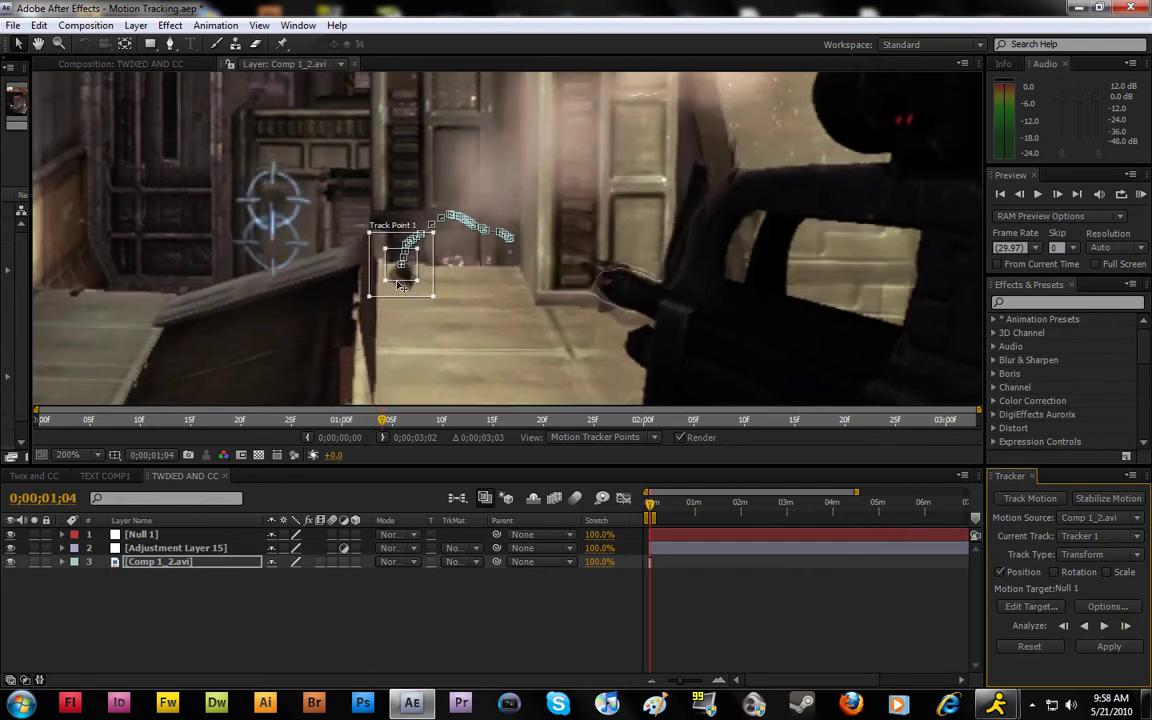
pyautogui.click(1066, 627)
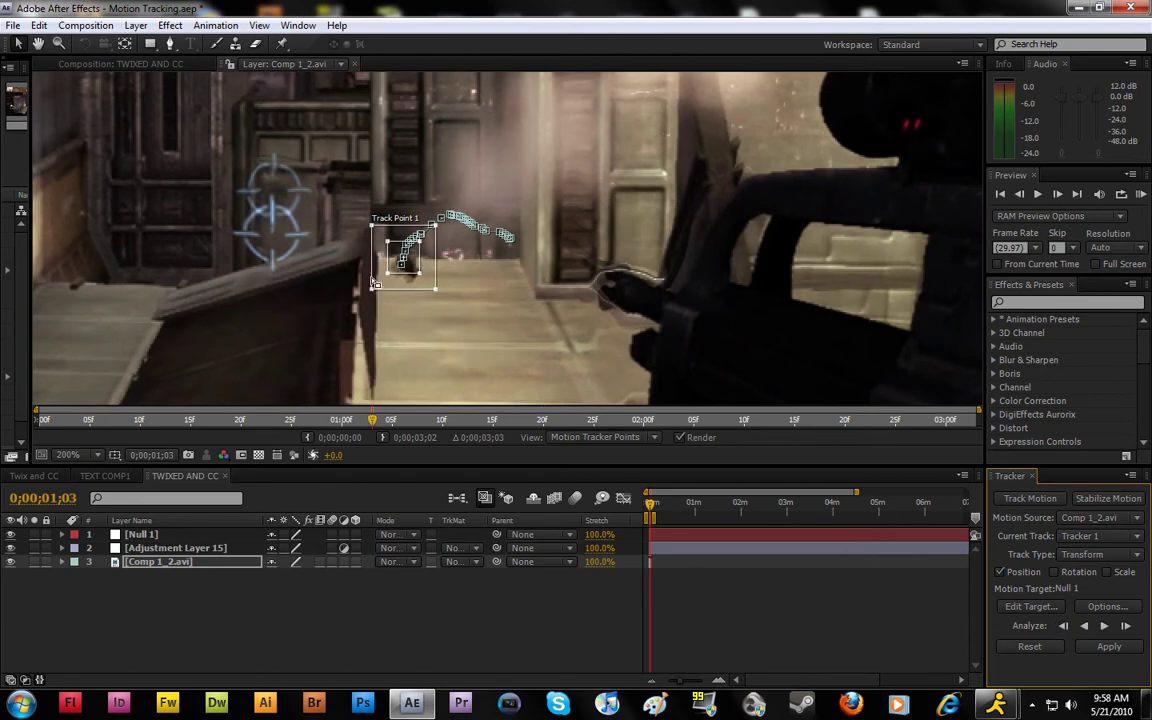
pyautogui.moveTo(410, 286); pyautogui.dragTo(414, 288)
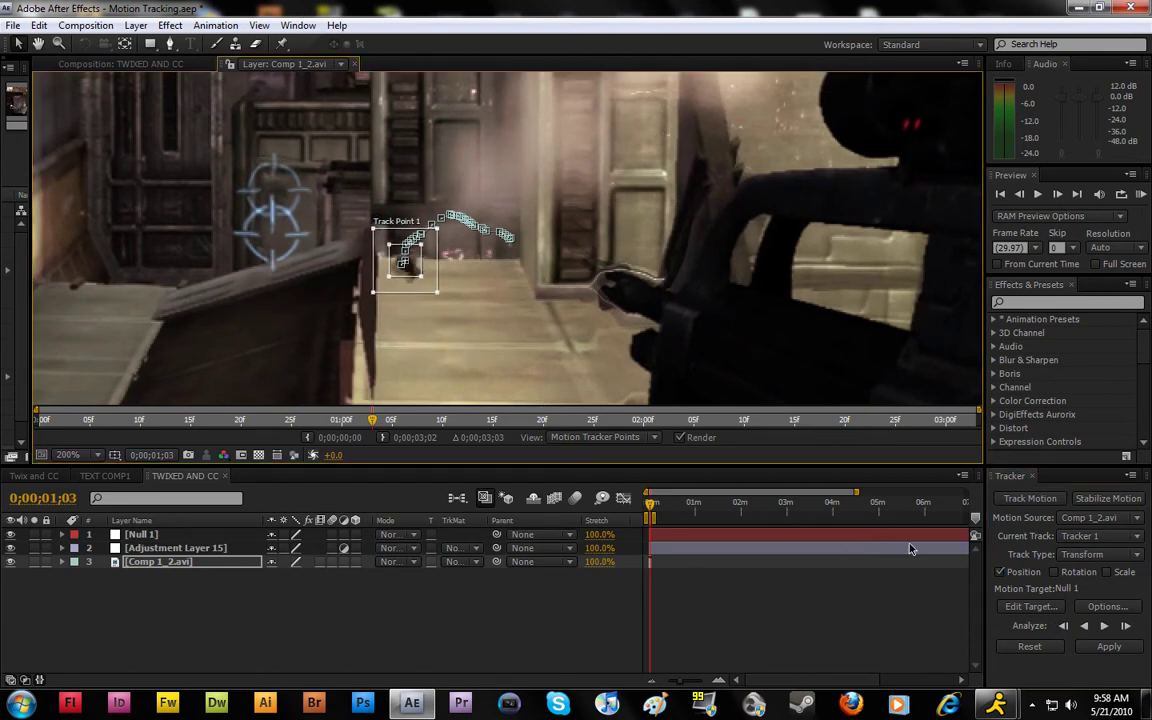
pyautogui.click(1125, 626)
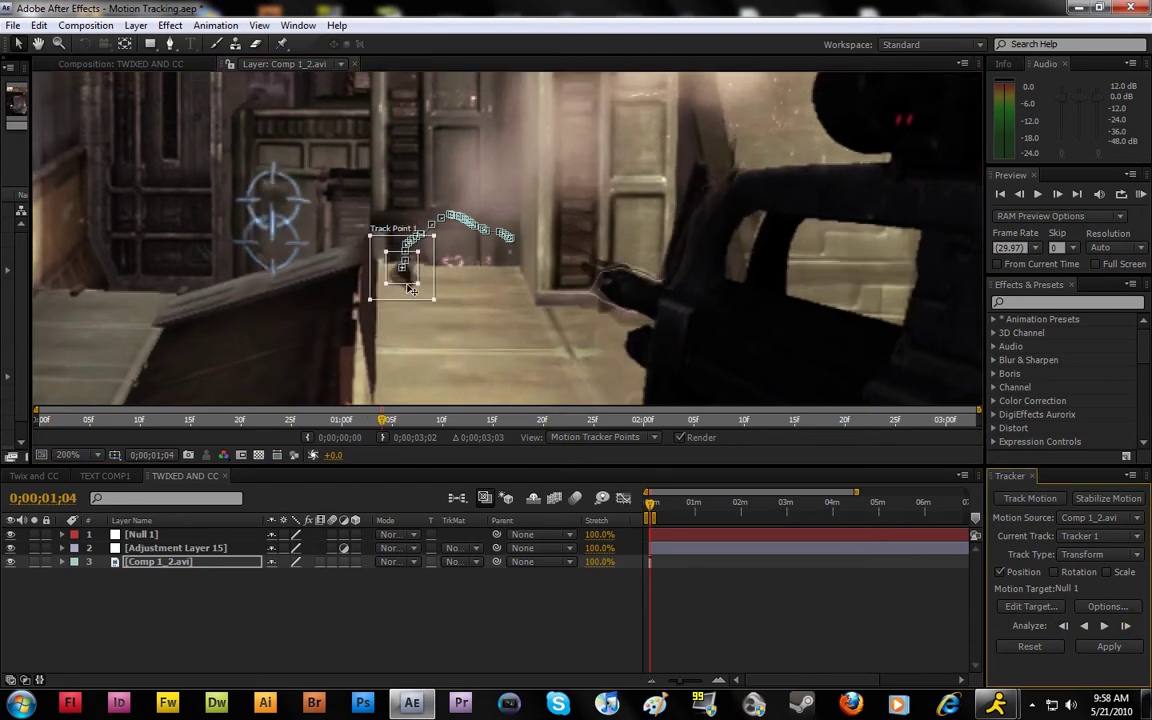
pyautogui.moveTo(410, 293); pyautogui.dragTo(409, 297)
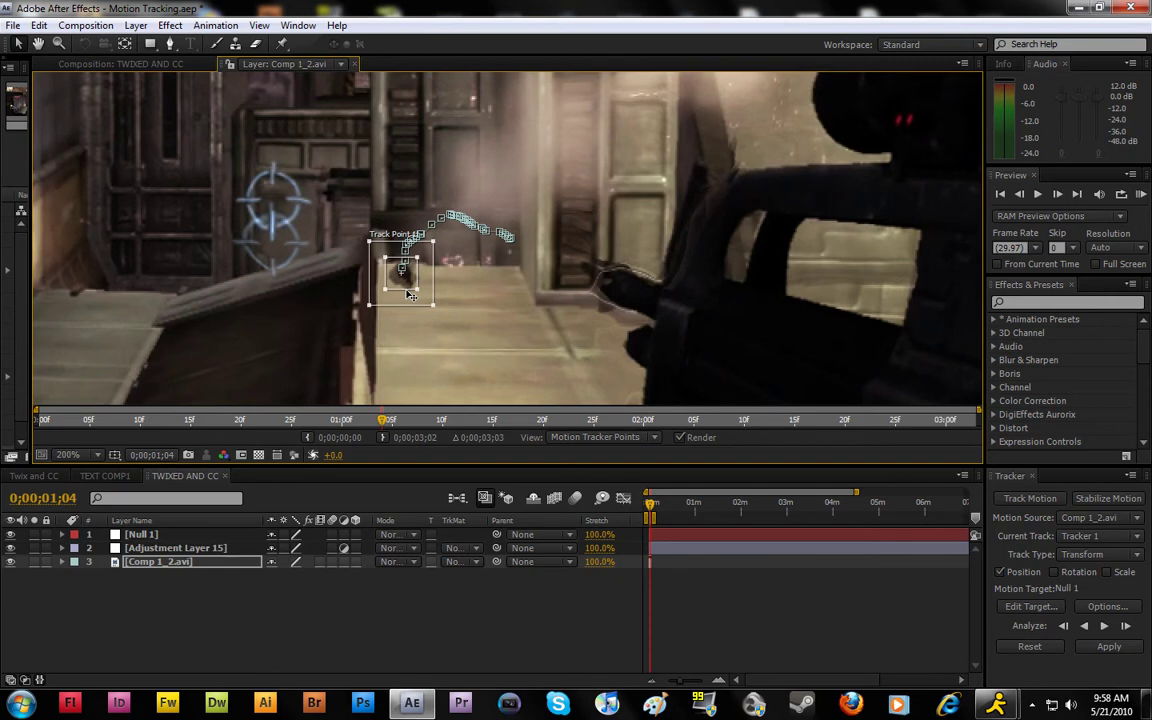
# Analyze frame by frame through 0;00;01;21 without further corrections.
pyautogui.click(1125, 626)
pyautogui.click(1125, 626)
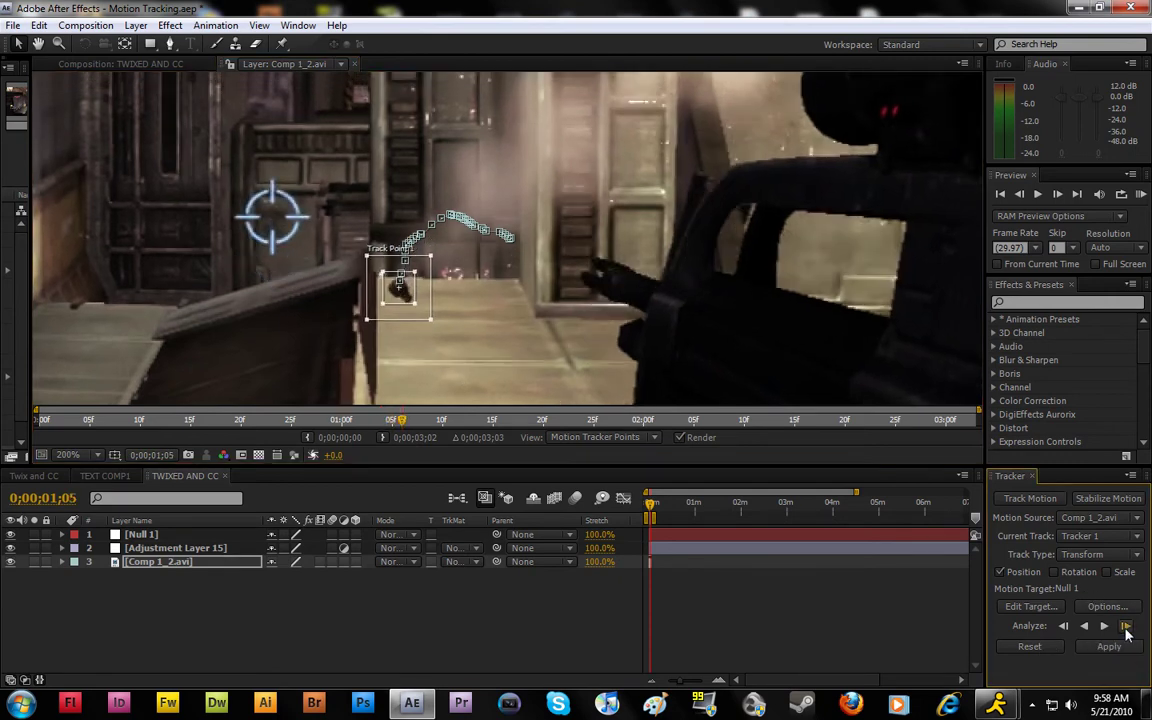
pyautogui.click(1125, 626)
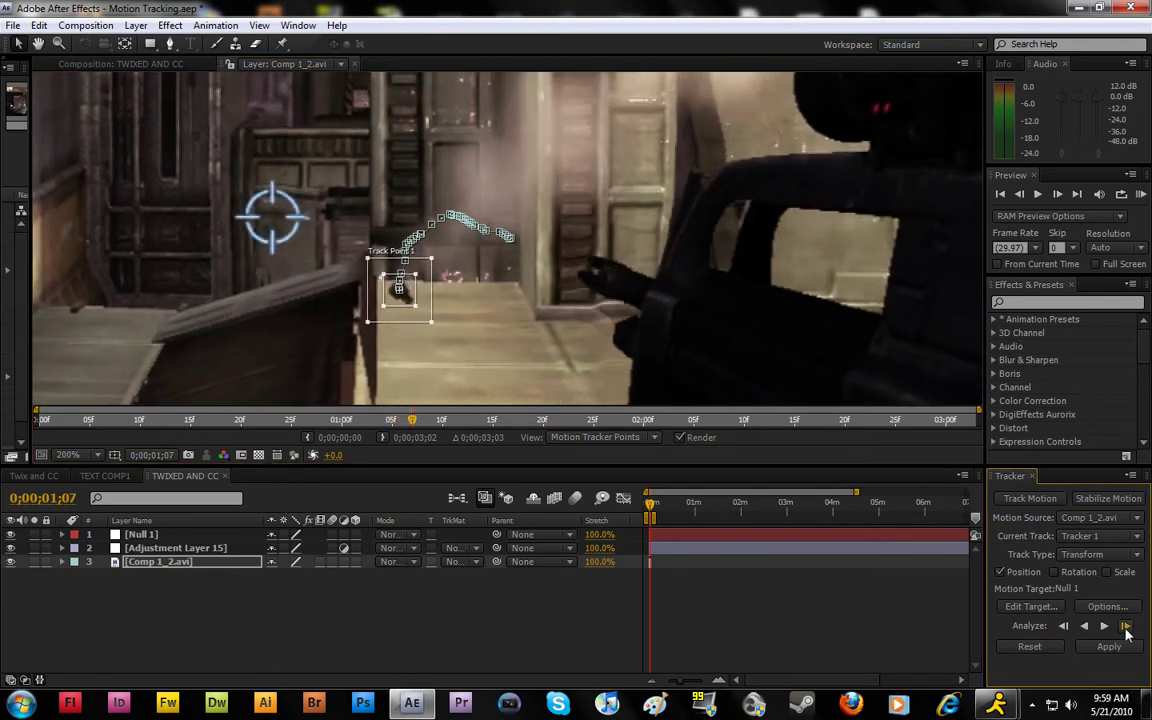
pyautogui.click(1125, 626)
pyautogui.click(1125, 626)
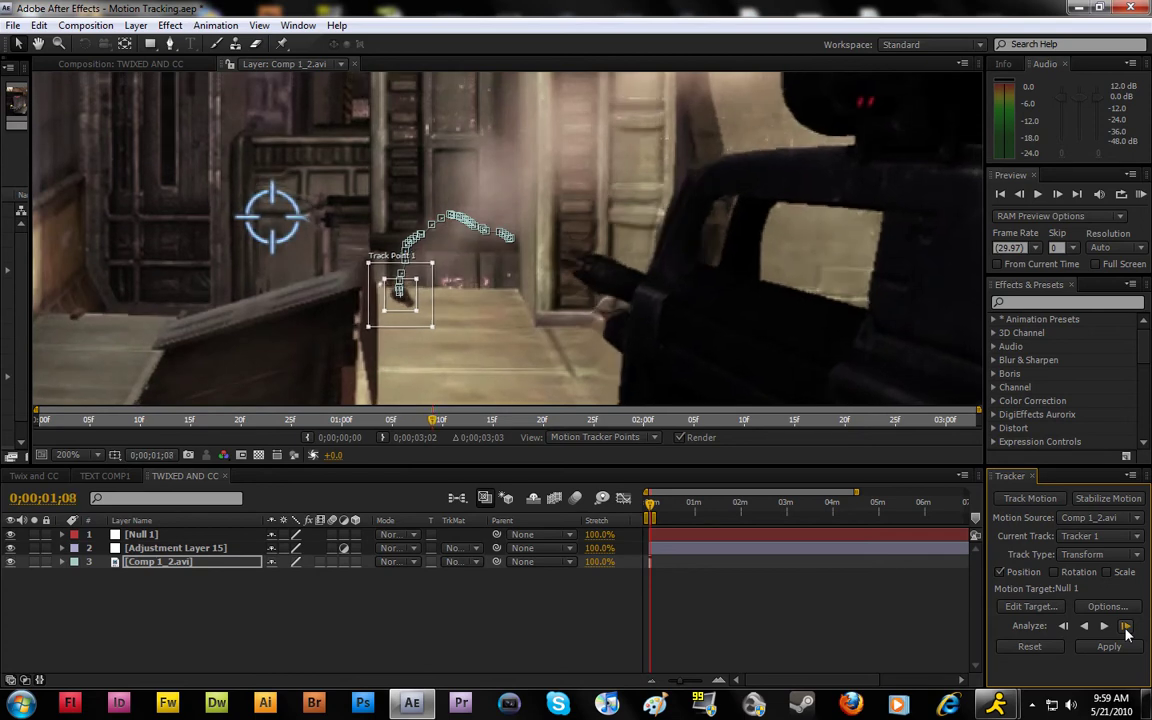
pyautogui.click(1125, 626)
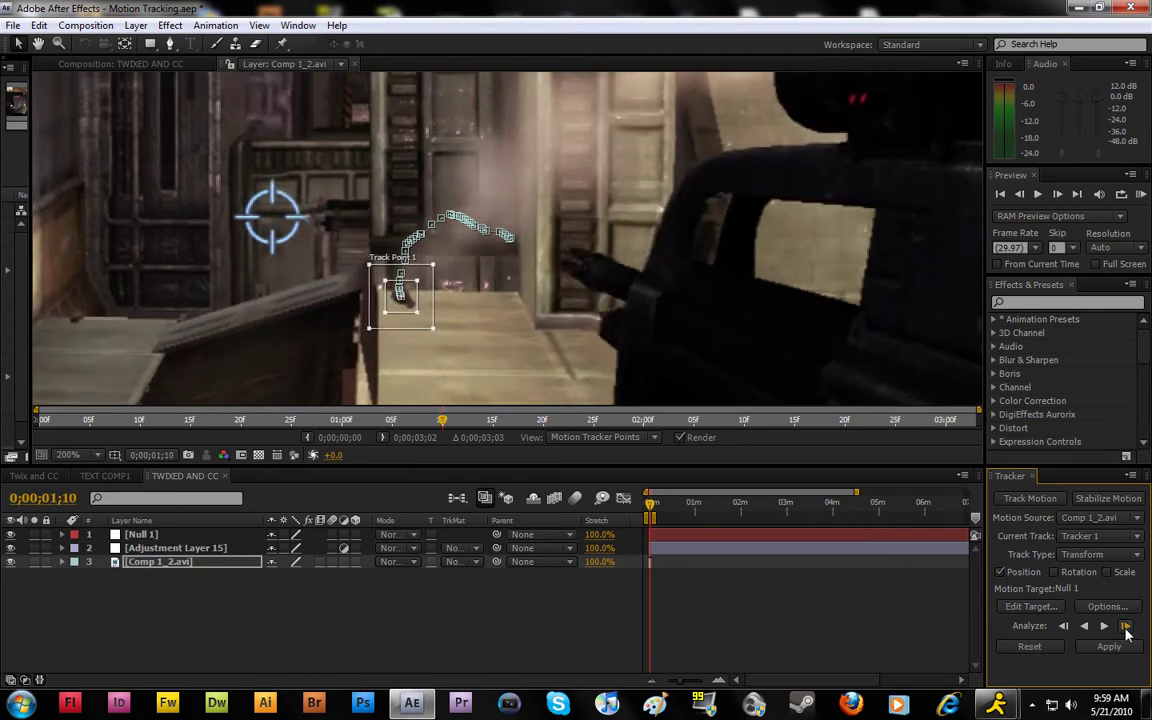
pyautogui.click(1125, 626)
pyautogui.click(1125, 626)
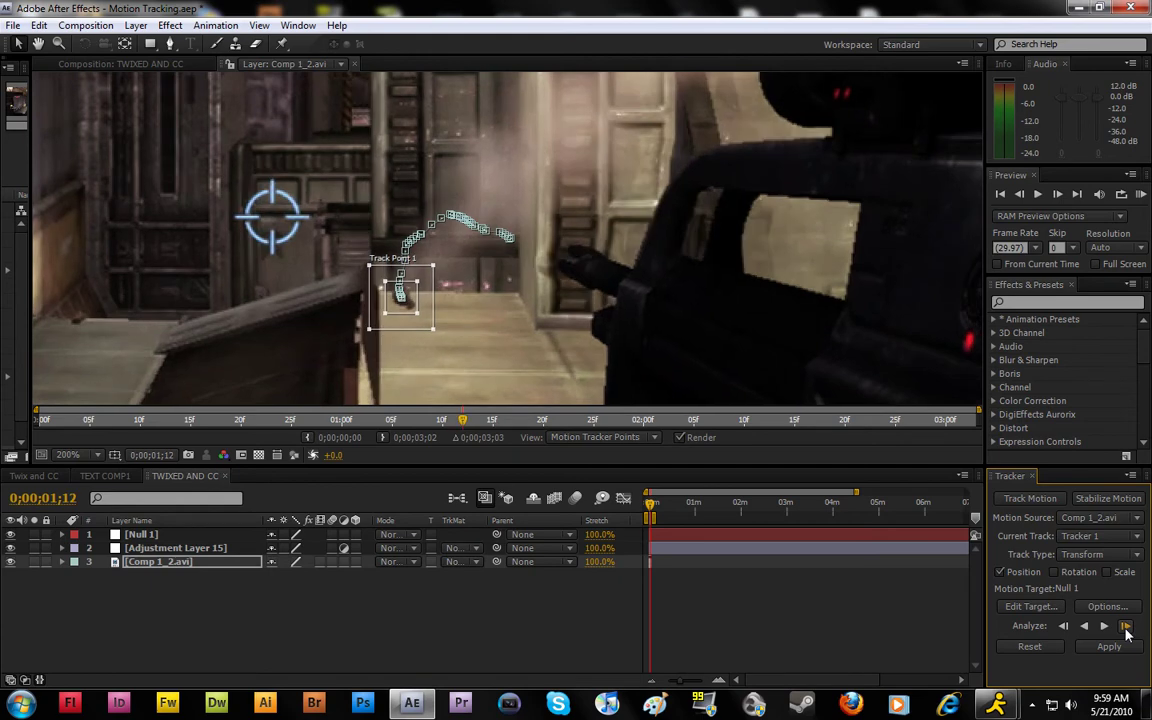
pyautogui.click(1125, 626)
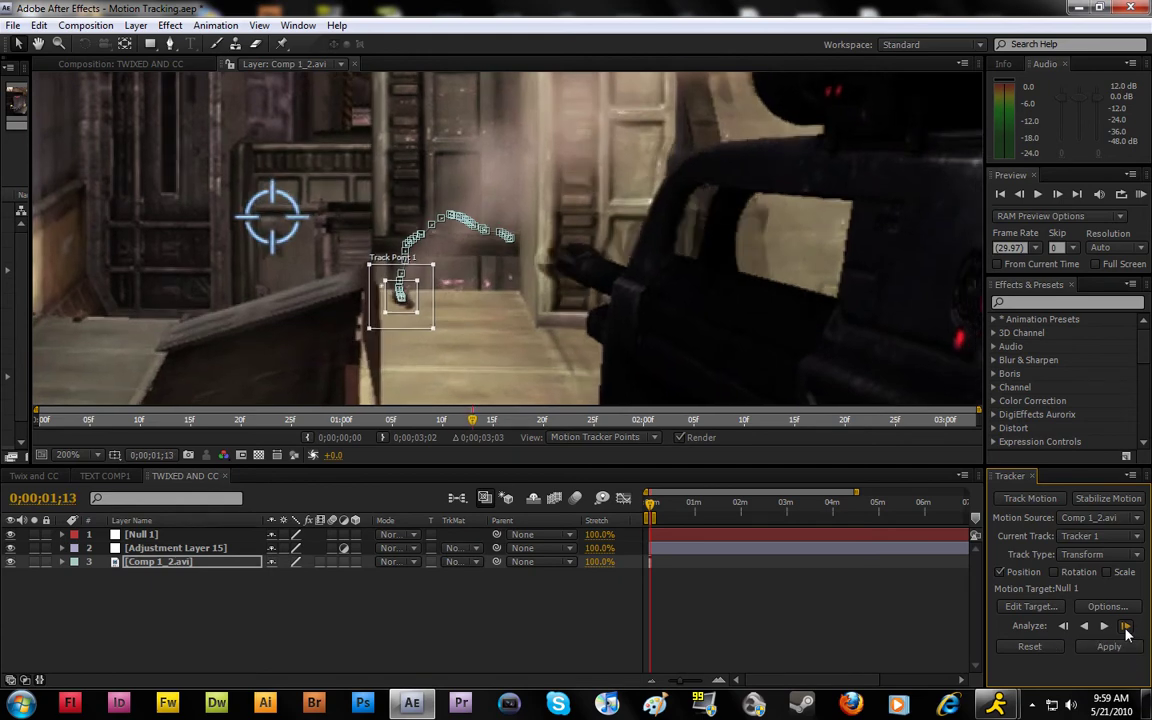
pyautogui.click(1126, 627)
pyautogui.click(1126, 627)
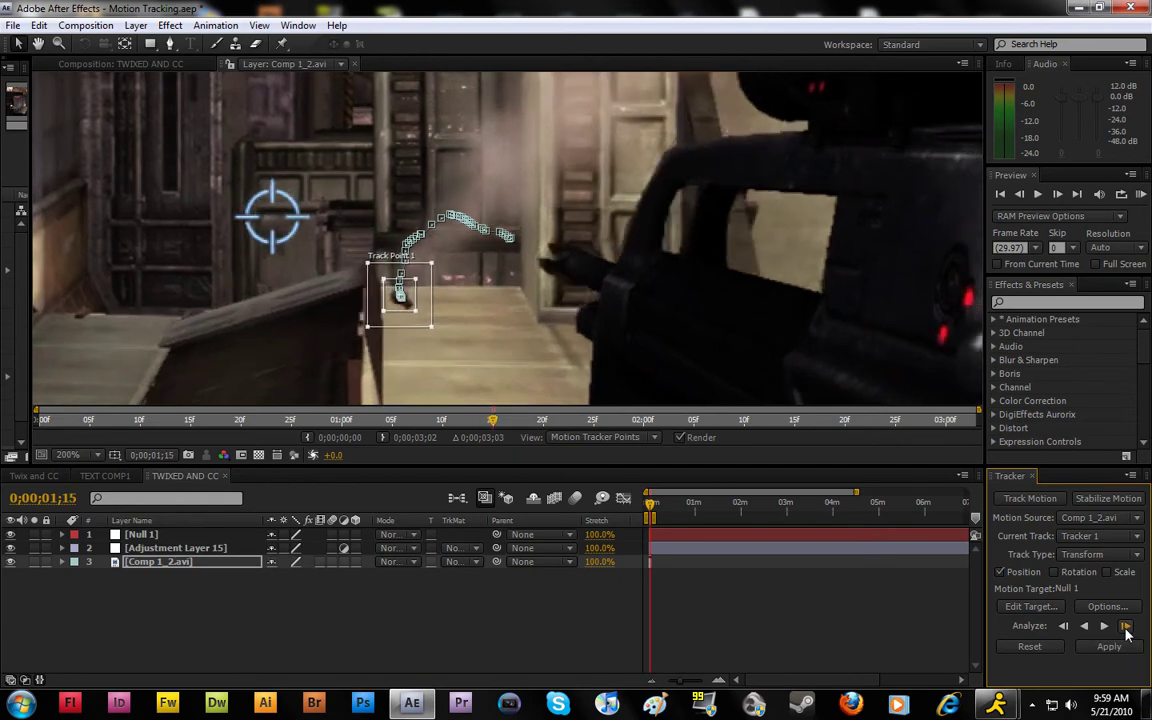
pyautogui.click(1126, 627)
pyautogui.click(1126, 627)
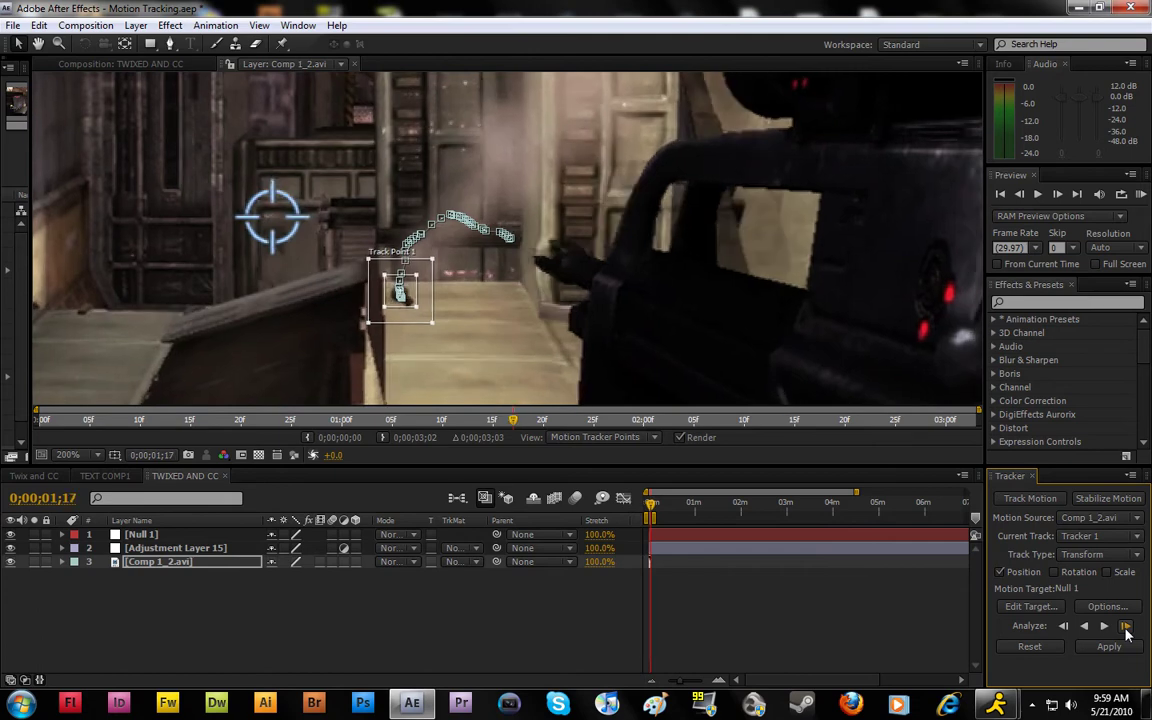
pyautogui.click(1126, 627)
pyautogui.click(1126, 627)
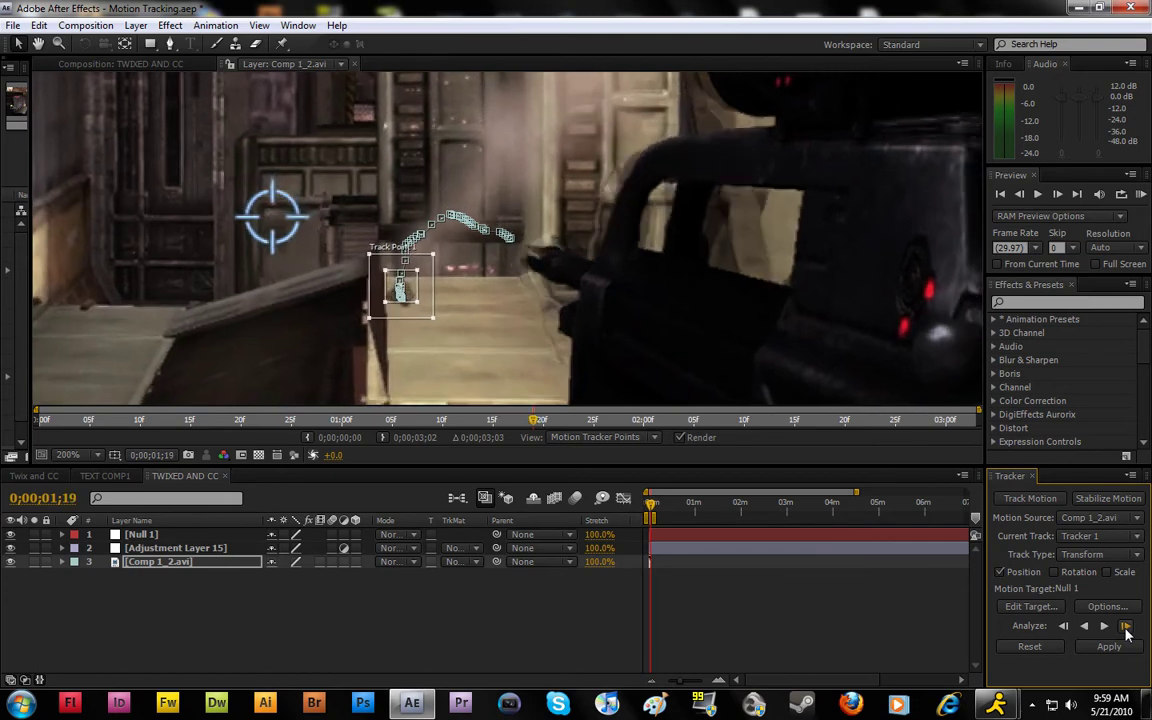
pyautogui.click(1126, 627)
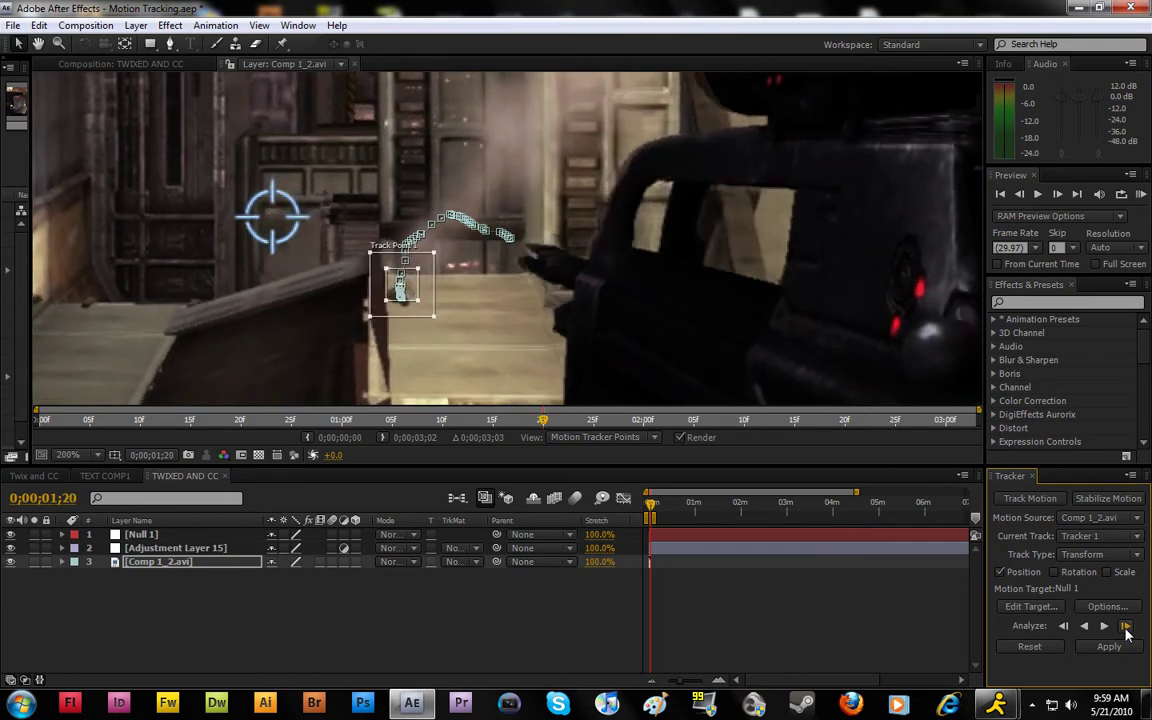
pyautogui.click(1126, 627)
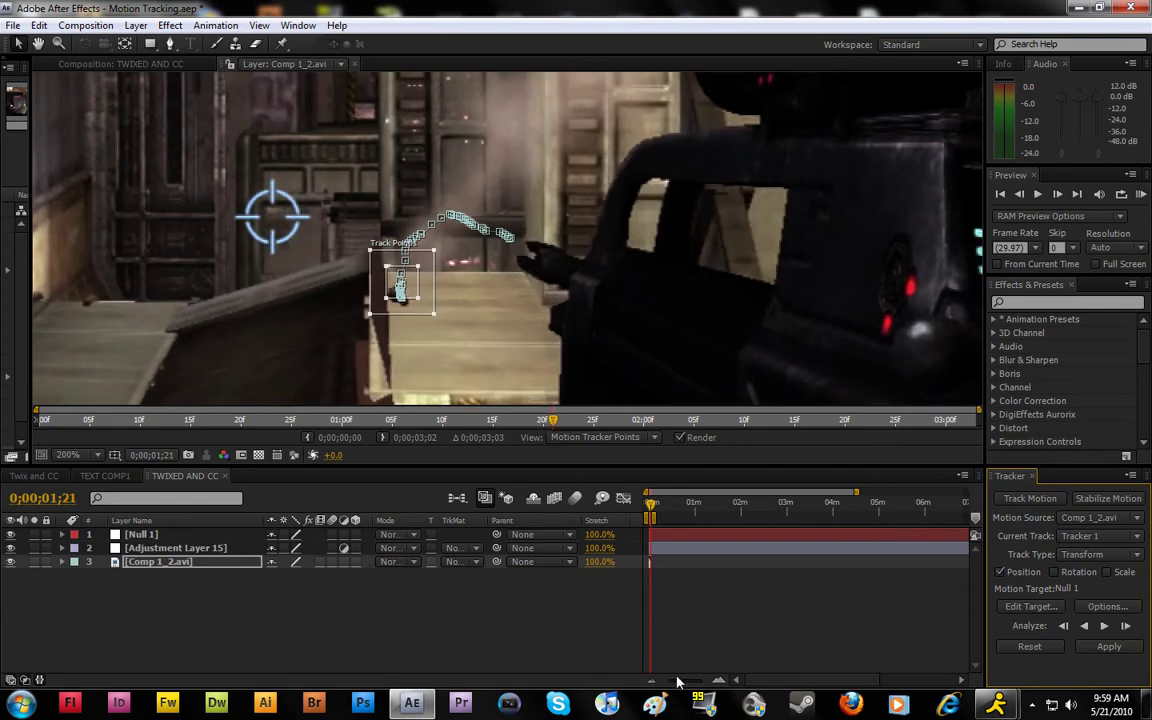
# Re-analyze one frame forward and two back, then show the full timeline and view the footage at 100%.
pyautogui.moveTo(692, 686); pyautogui.dragTo(707, 688)
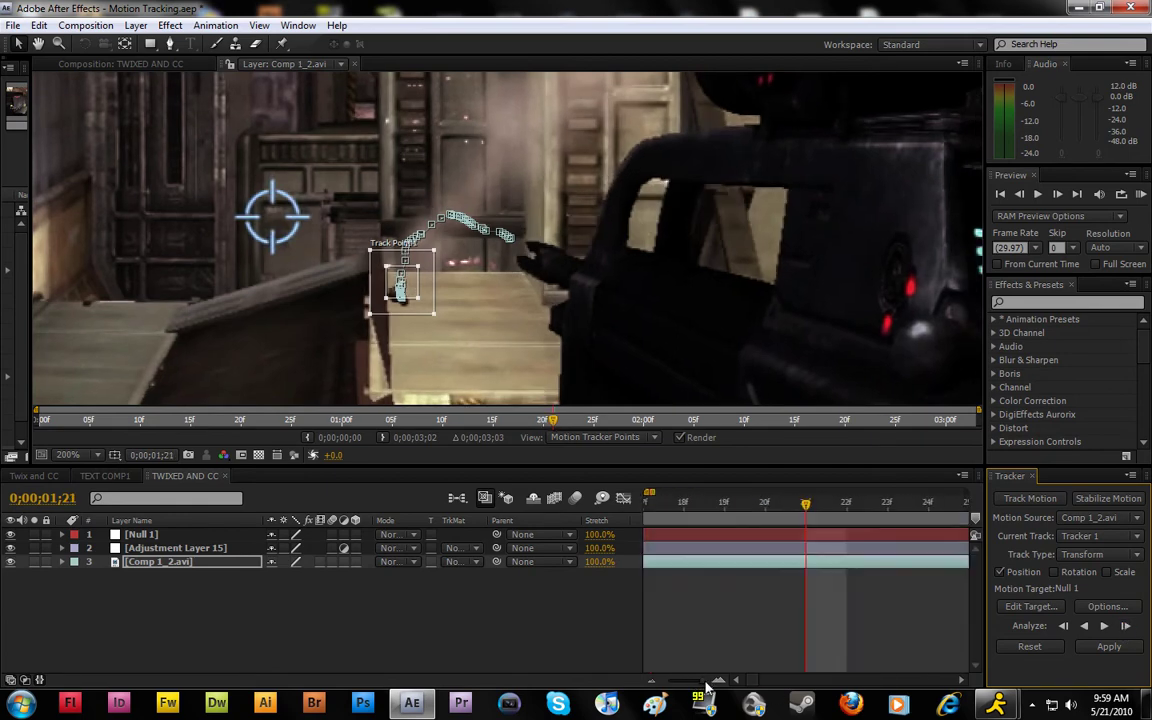
pyautogui.press(';')
pyautogui.press(';')
pyautogui.click(1125, 626)
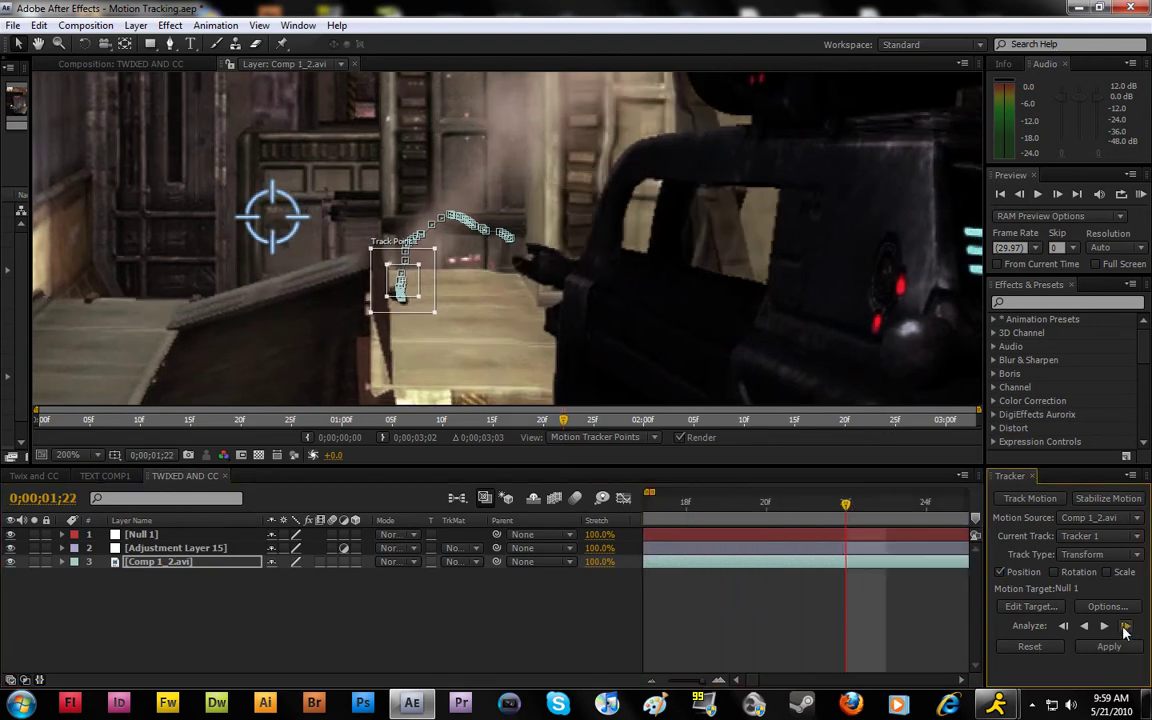
pyautogui.click(1063, 626)
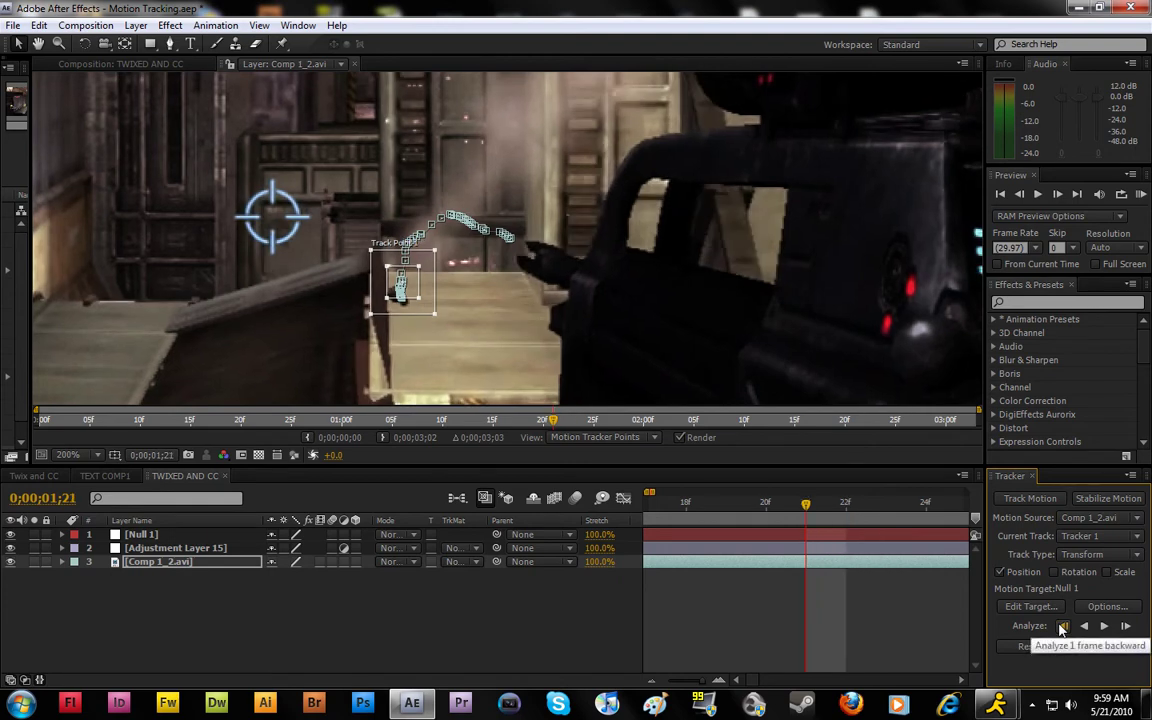
pyautogui.click(1063, 626)
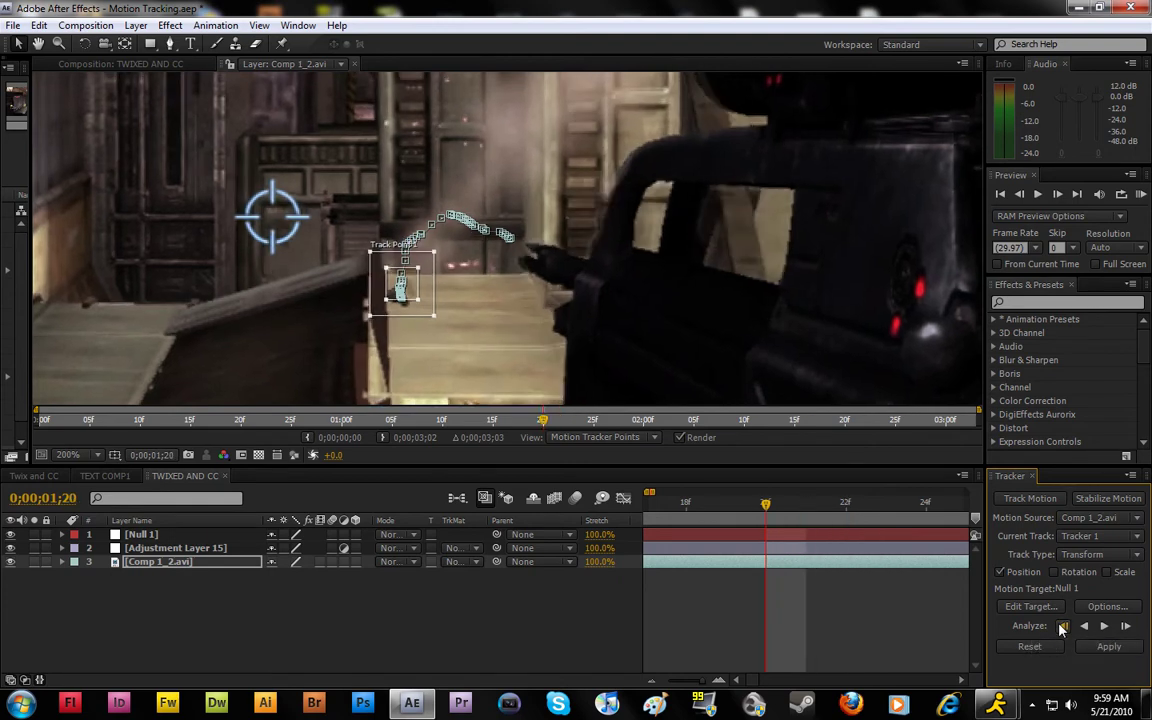
pyautogui.click(700, 681)
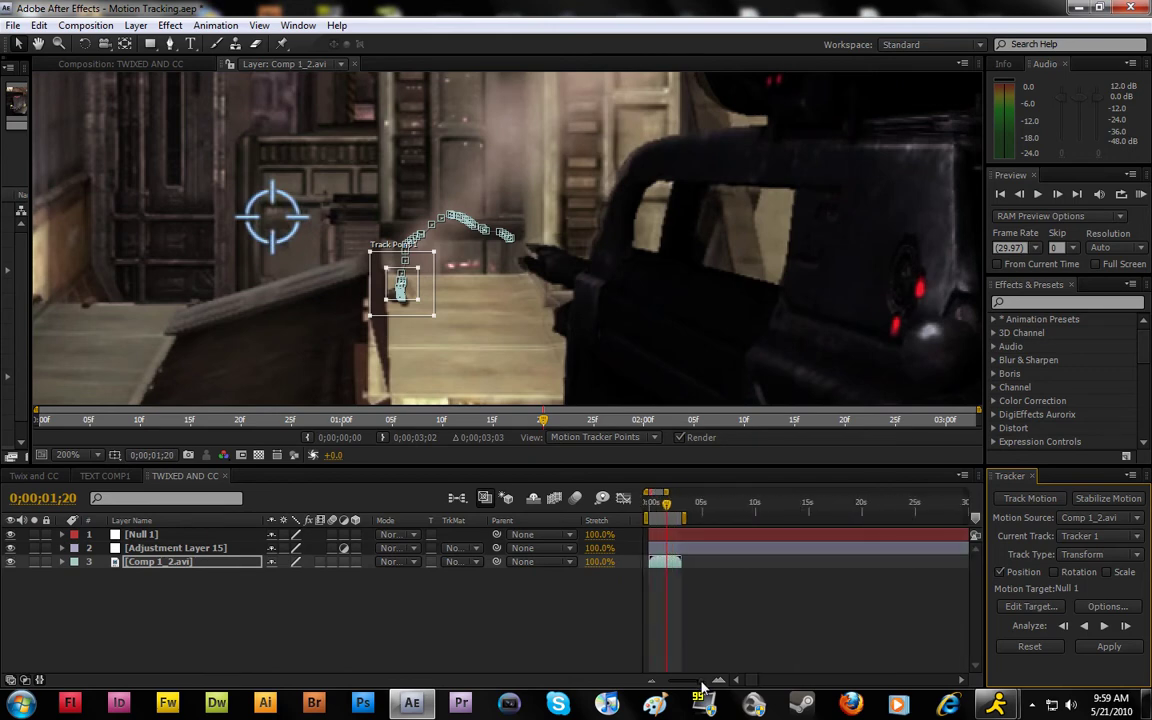
pyautogui.press(',')
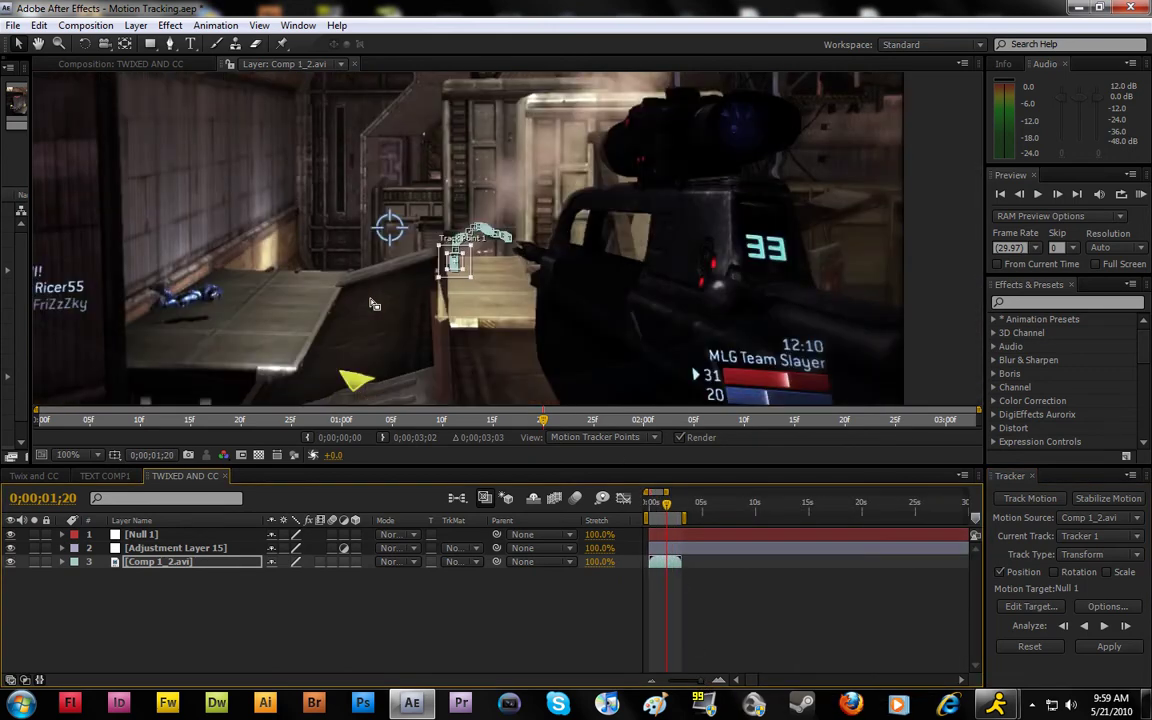
# Set Null 1 as the track's target layer and apply the motion in X and Y.
pyautogui.click(1029, 607)
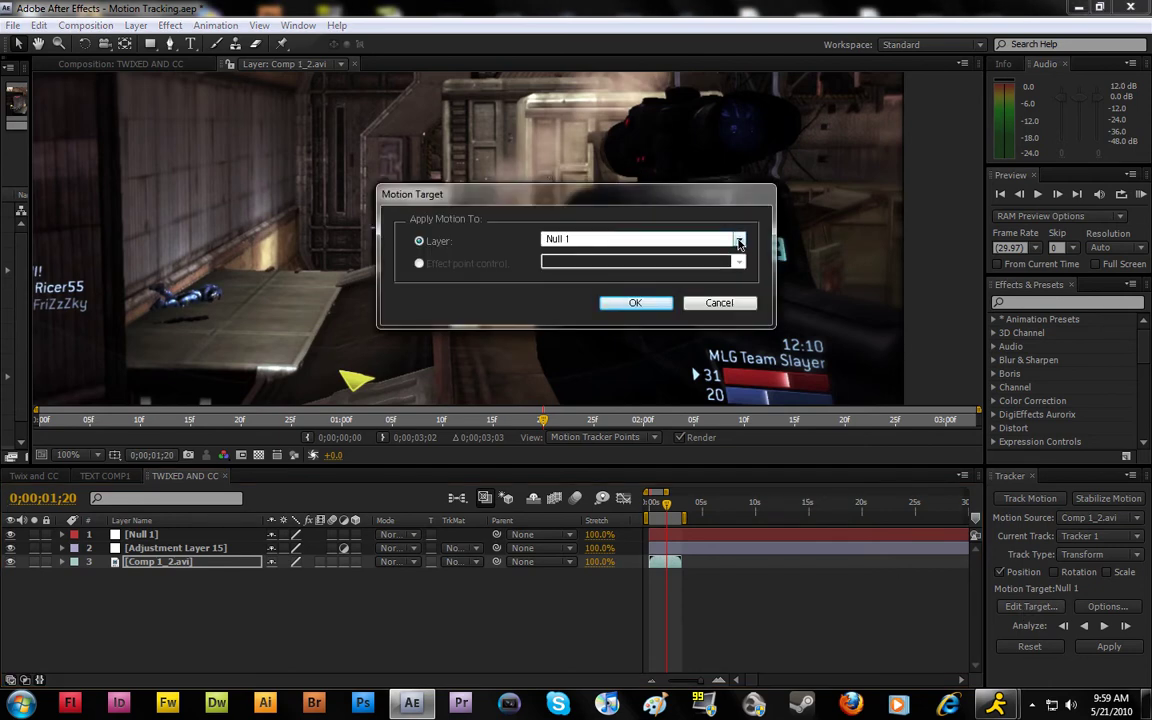
pyautogui.click(739, 241)
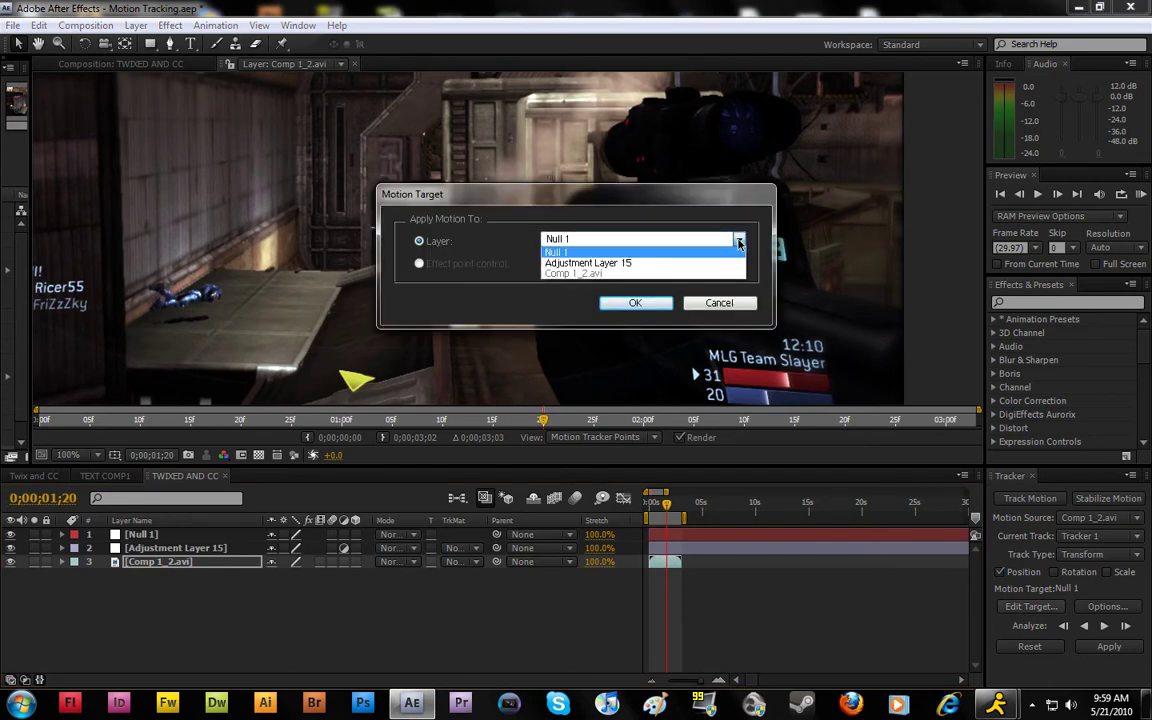
pyautogui.click(715, 252)
pyautogui.click(635, 302)
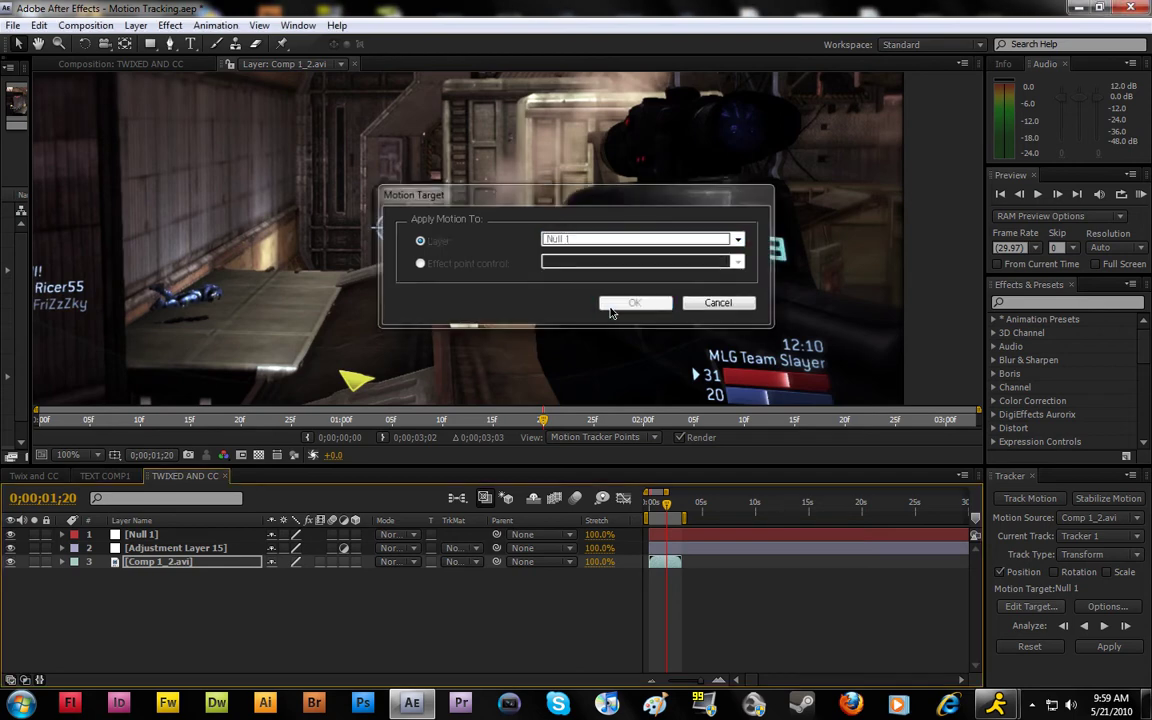
pyautogui.click(1116, 648)
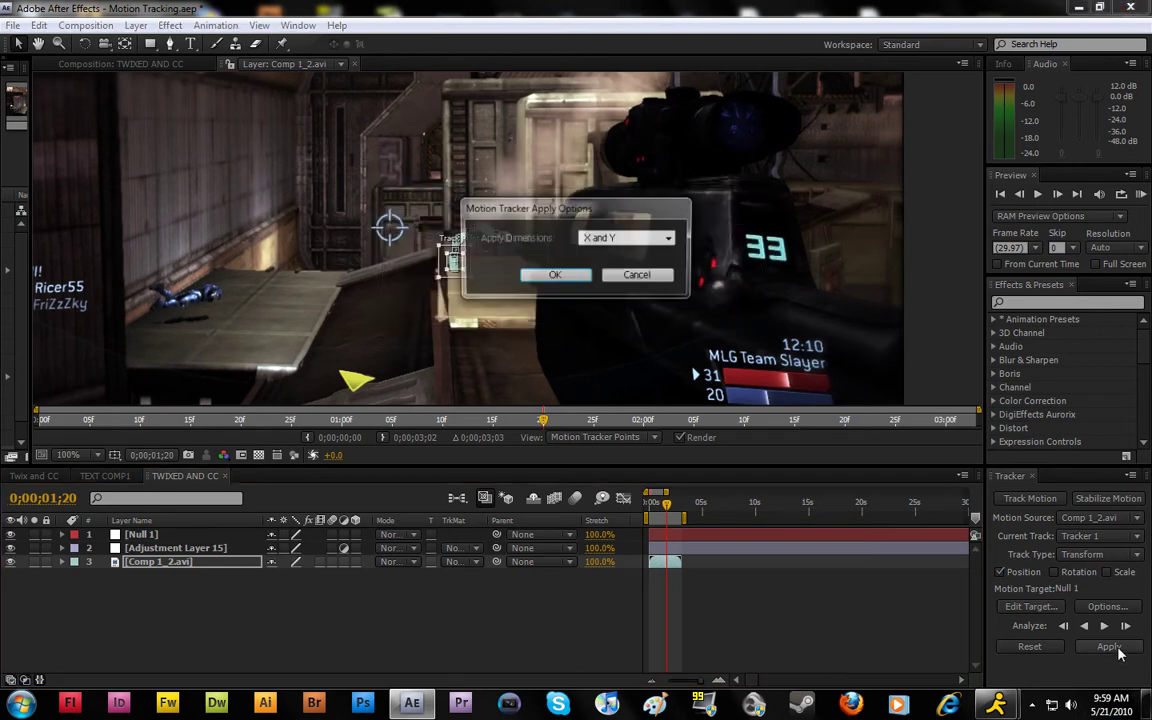
pyautogui.click(555, 276)
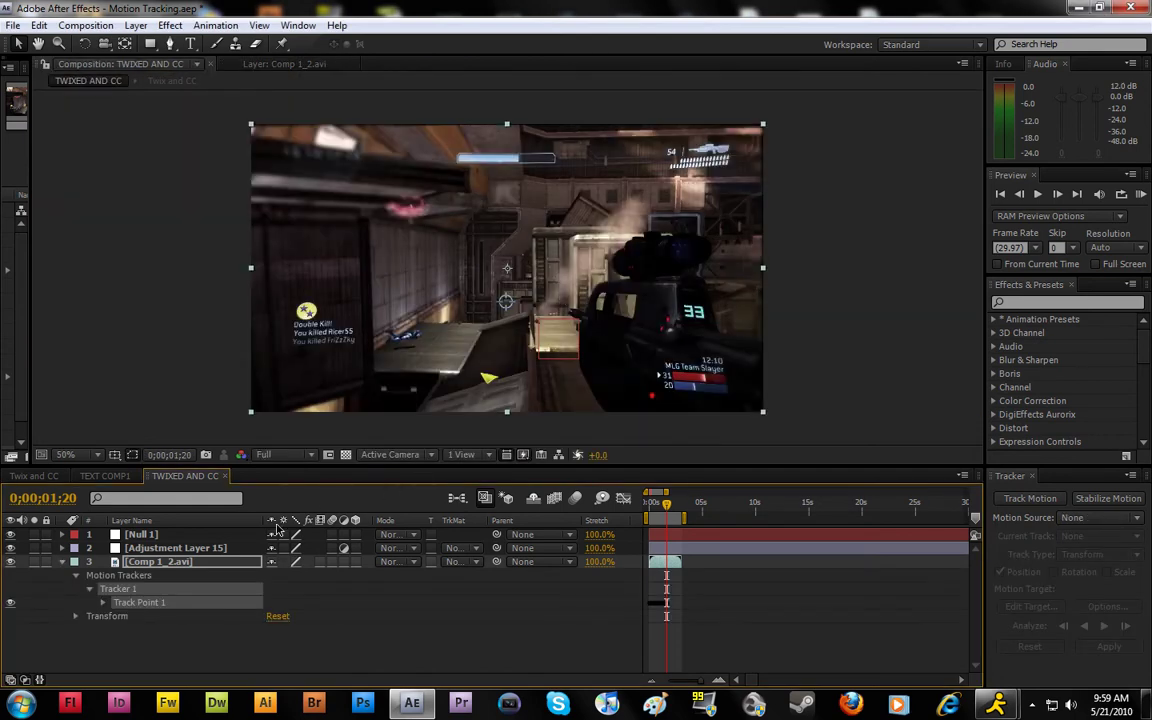
pyautogui.click(155, 534)
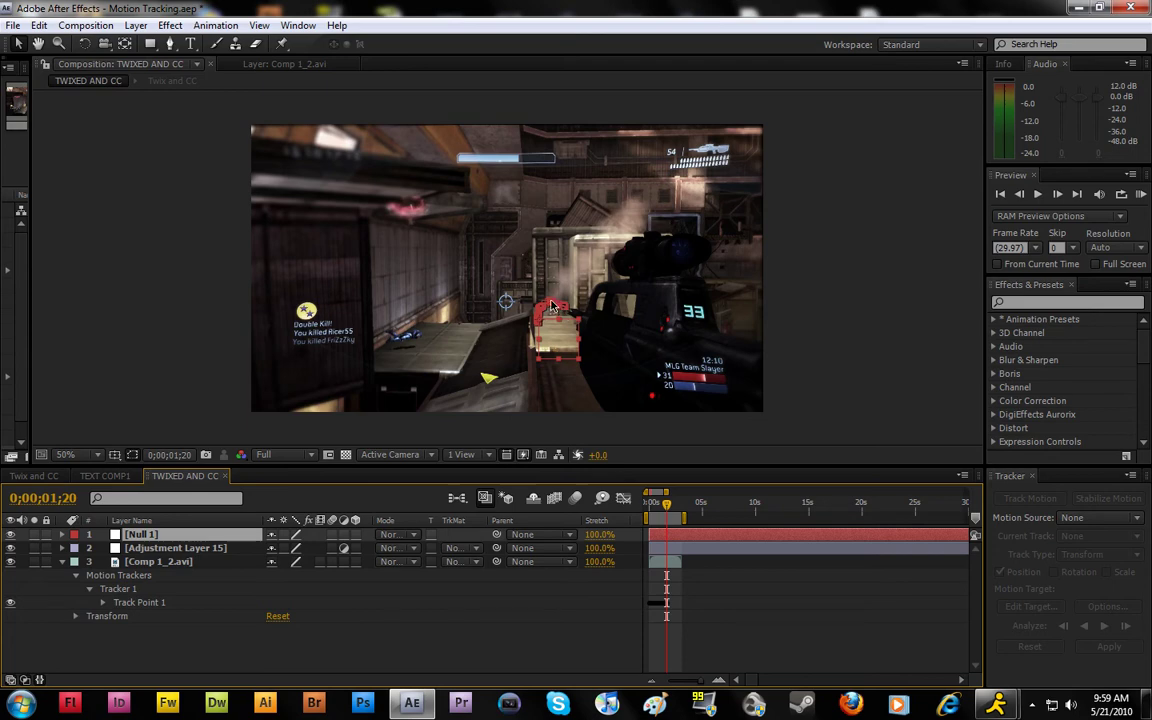
pyautogui.click(182, 561)
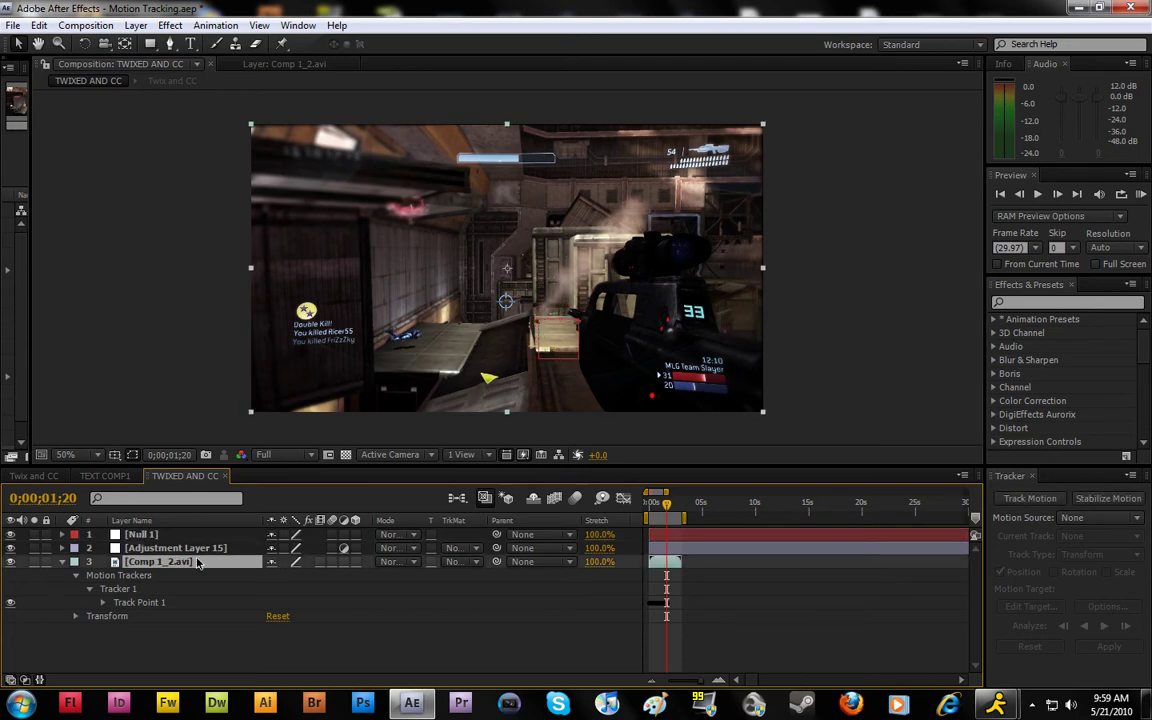
pyautogui.moveTo(667, 503); pyautogui.dragTo(601, 514)
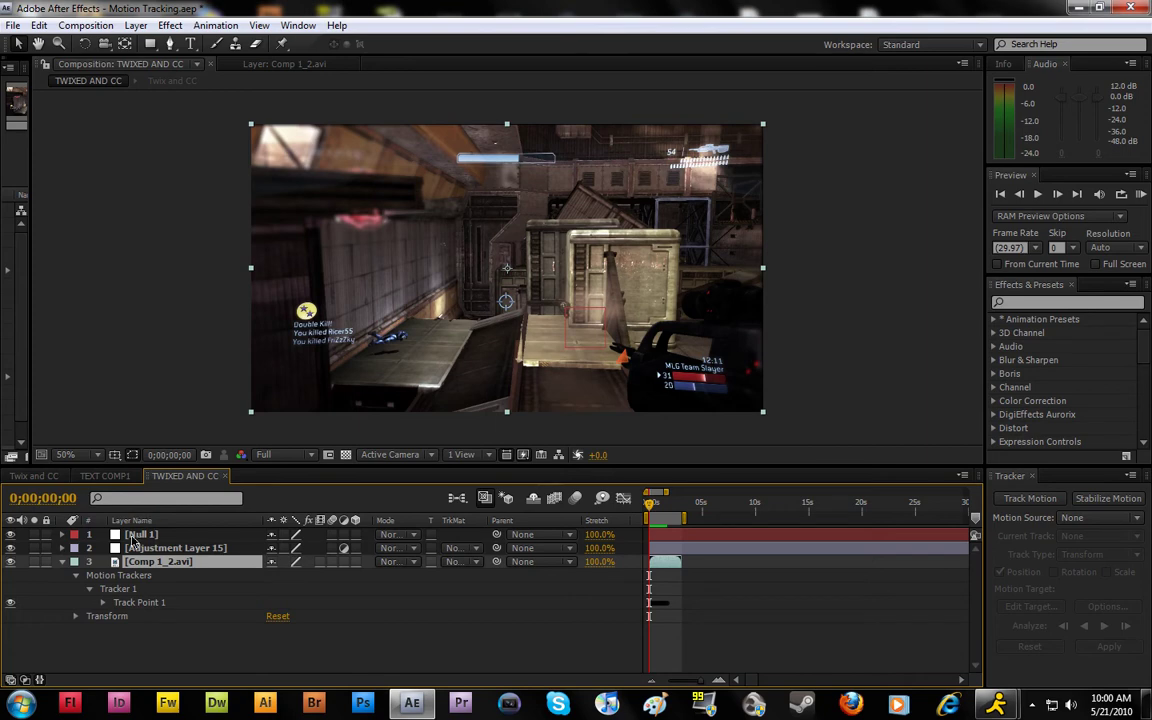
pyautogui.click(141, 536)
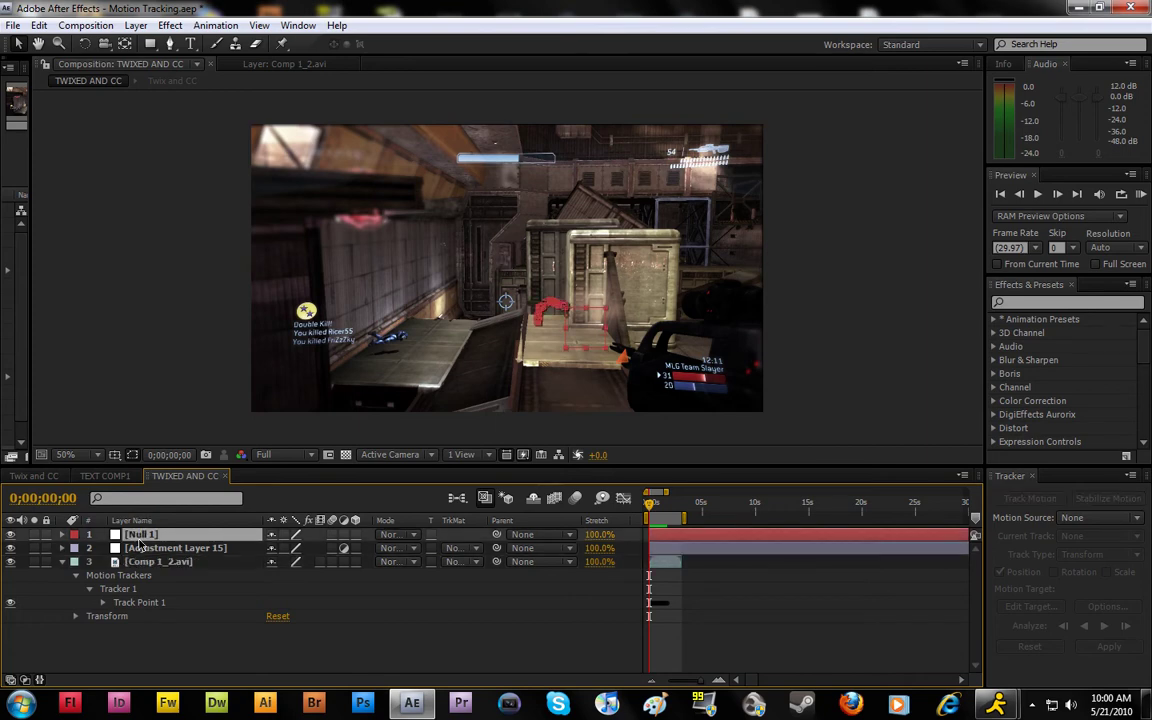
pyautogui.click(30, 475)
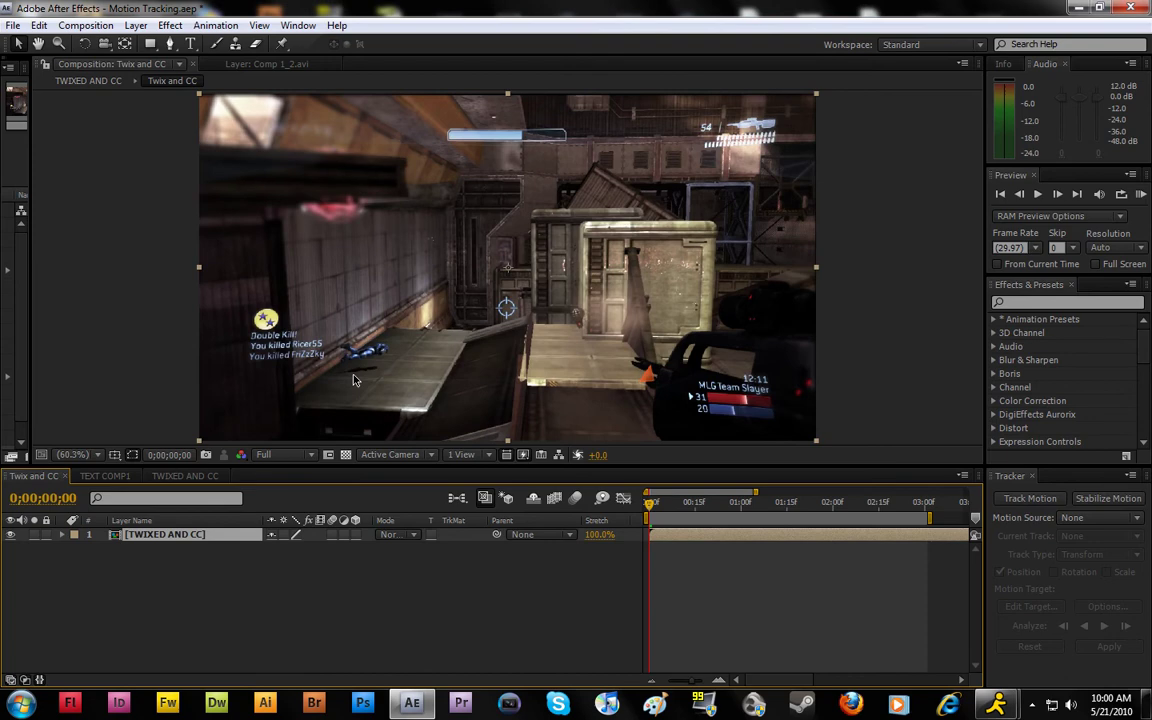
# Paste Null 1 into Twix and CC, check its motion, and type a test text 'MM MAD MAX MM'.
pyautogui.hotkey('ctrl', 'v')
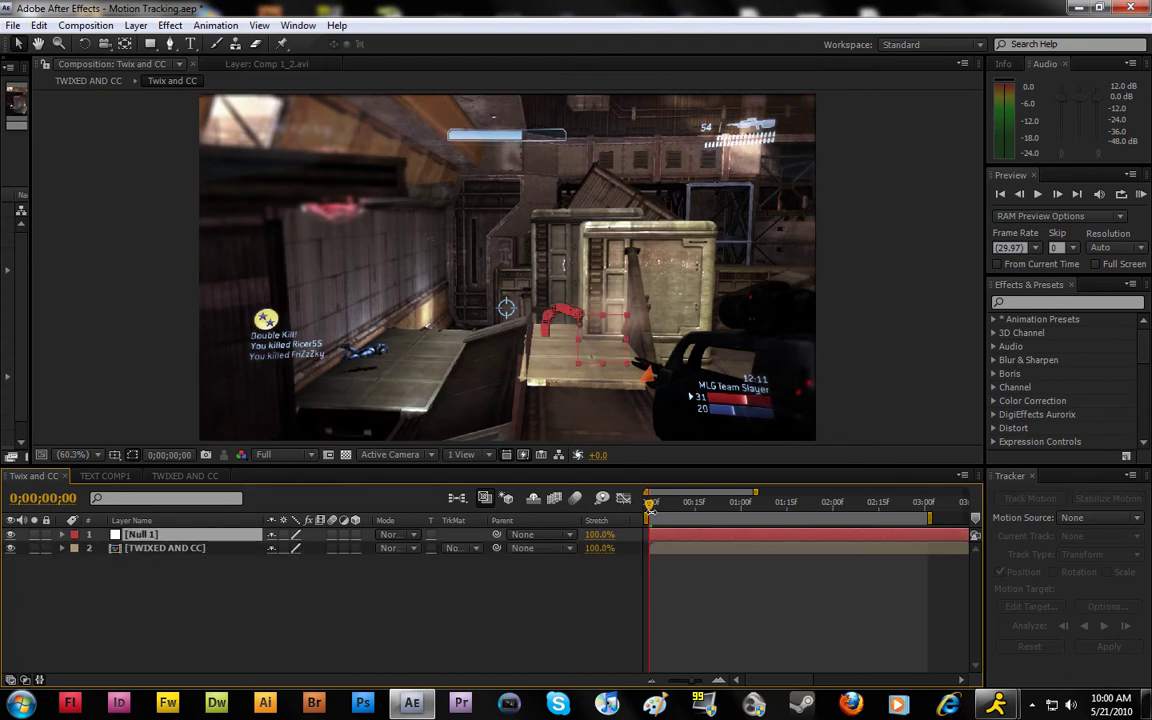
pyautogui.moveTo(649, 507)
pyautogui.mouseDown()
pyautogui.moveTo(672, 507)
pyautogui.moveTo(650, 507)
pyautogui.mouseUp()
pyautogui.click(190, 44)
pyautogui.click(435, 292)
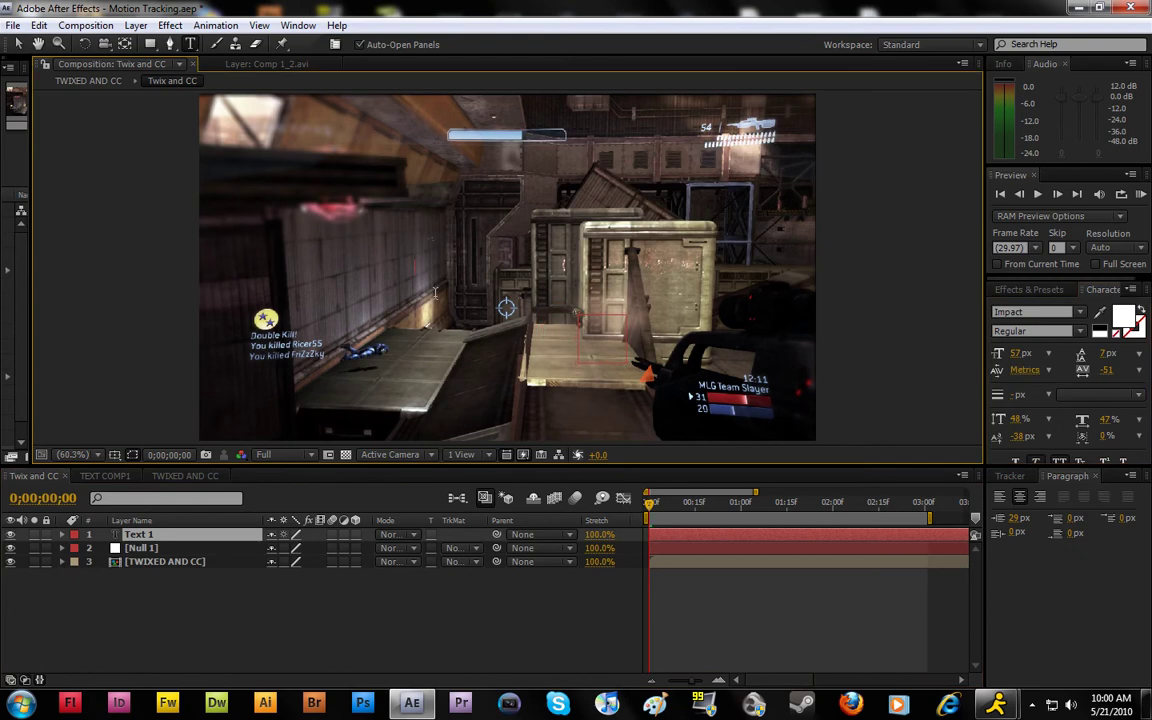
pyautogui.write('MM MAD MAX MM')
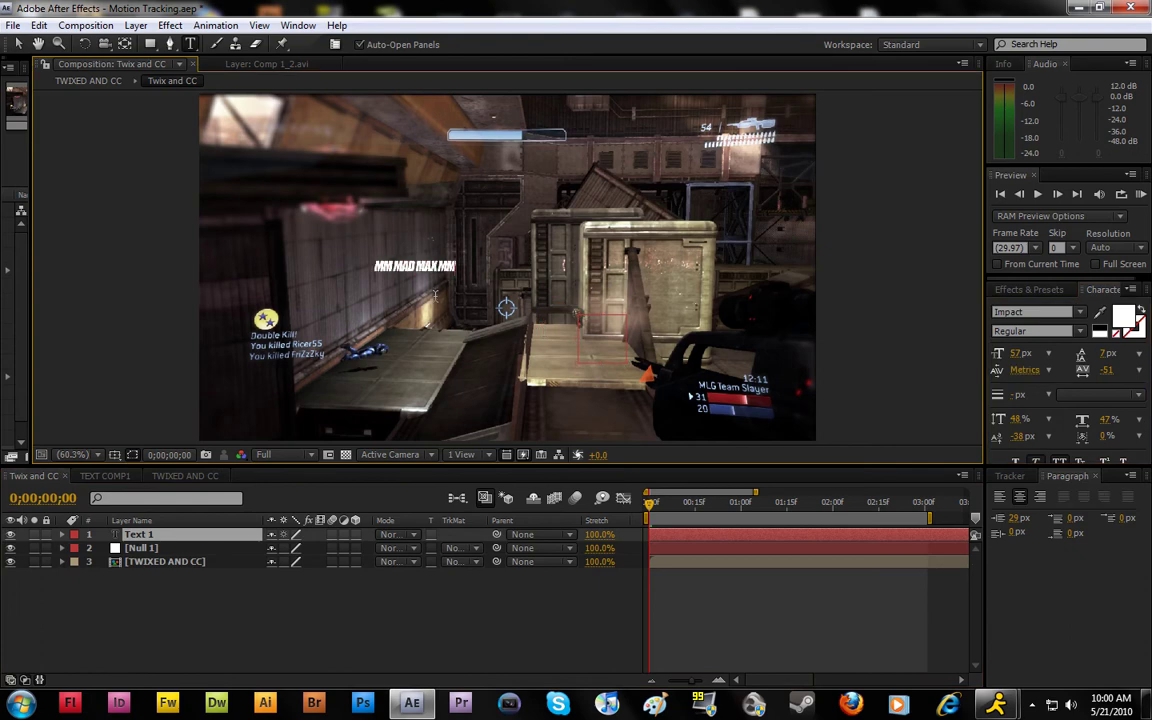
# Move the test text onto the door, then delete that text layer.
pyautogui.click(18, 44)
pyautogui.moveTo(432, 266); pyautogui.dragTo(630, 307)
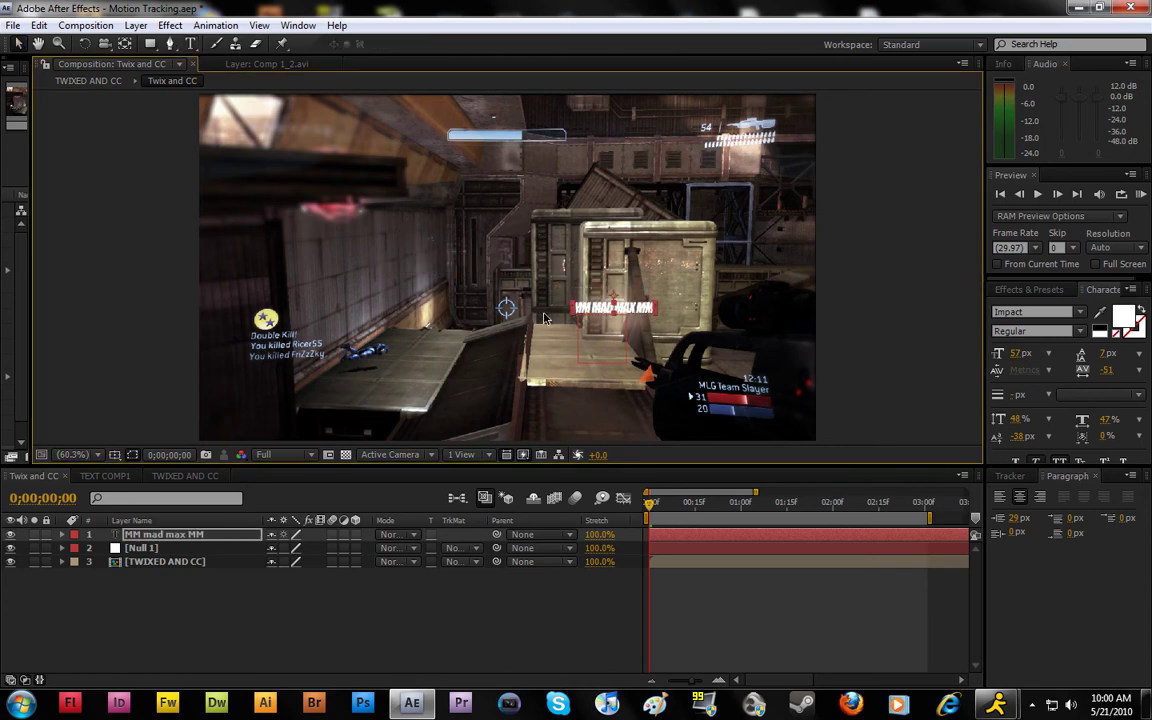
pyautogui.click(190, 542)
pyautogui.press('Delete')
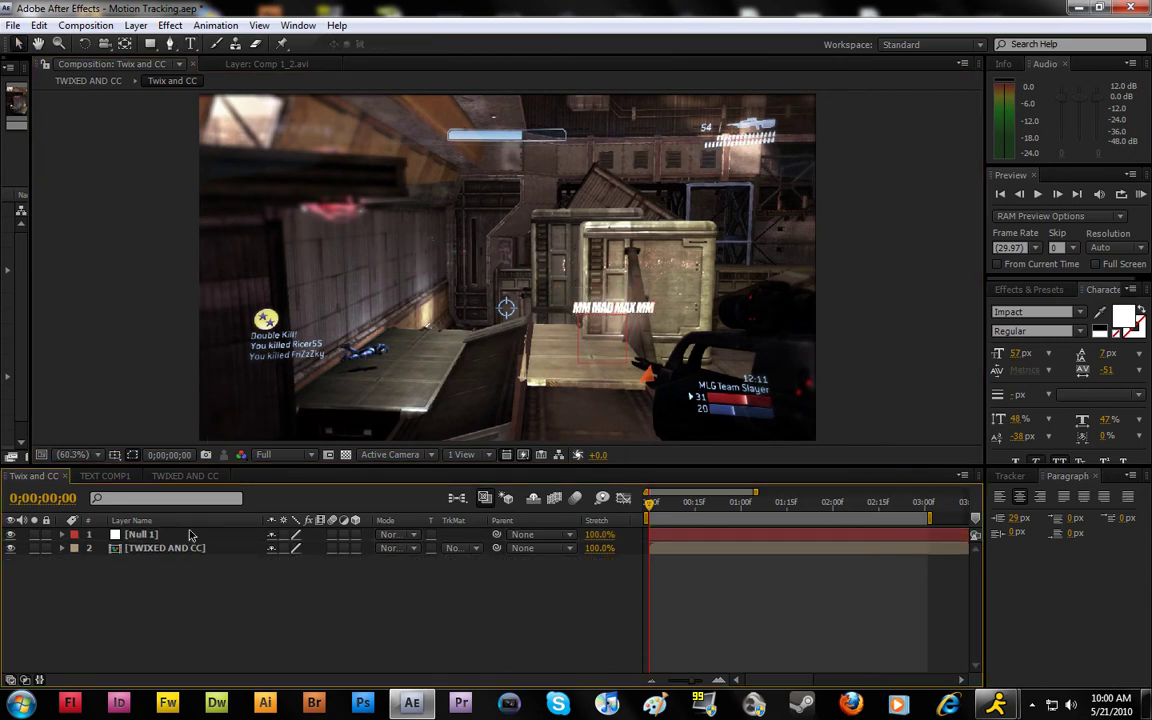
pyautogui.click(190, 476)
# Paste Text_Comp from TEXT COMP1, position FRAG GRENADE on the grenade, and stack it under Null 1.
pyautogui.click(110, 477)
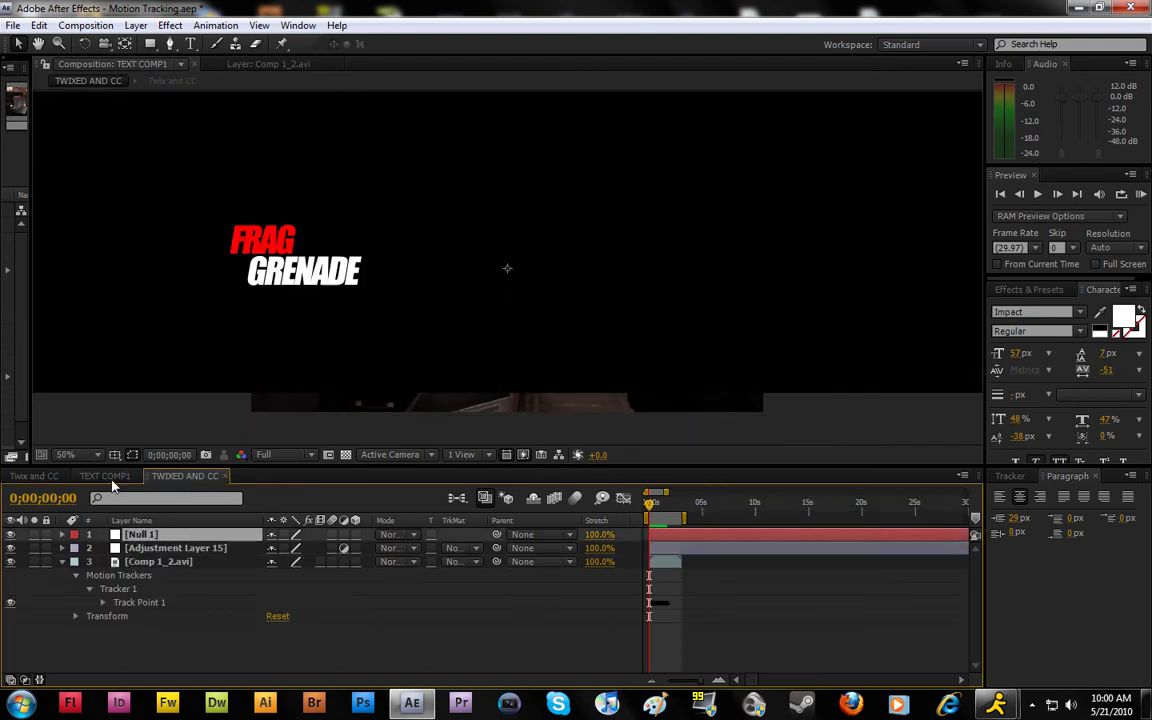
pyautogui.click(34, 476)
pyautogui.hotkey('ctrl', '/')
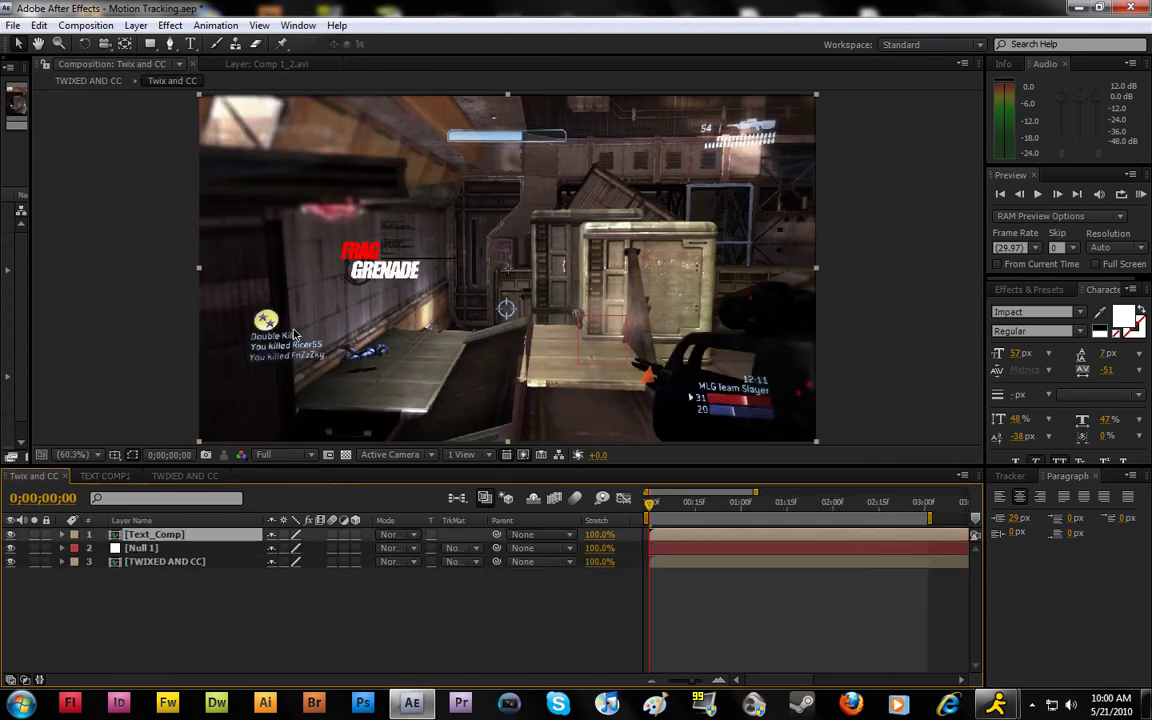
pyautogui.moveTo(340, 248); pyautogui.dragTo(592, 288)
pyautogui.press('/')
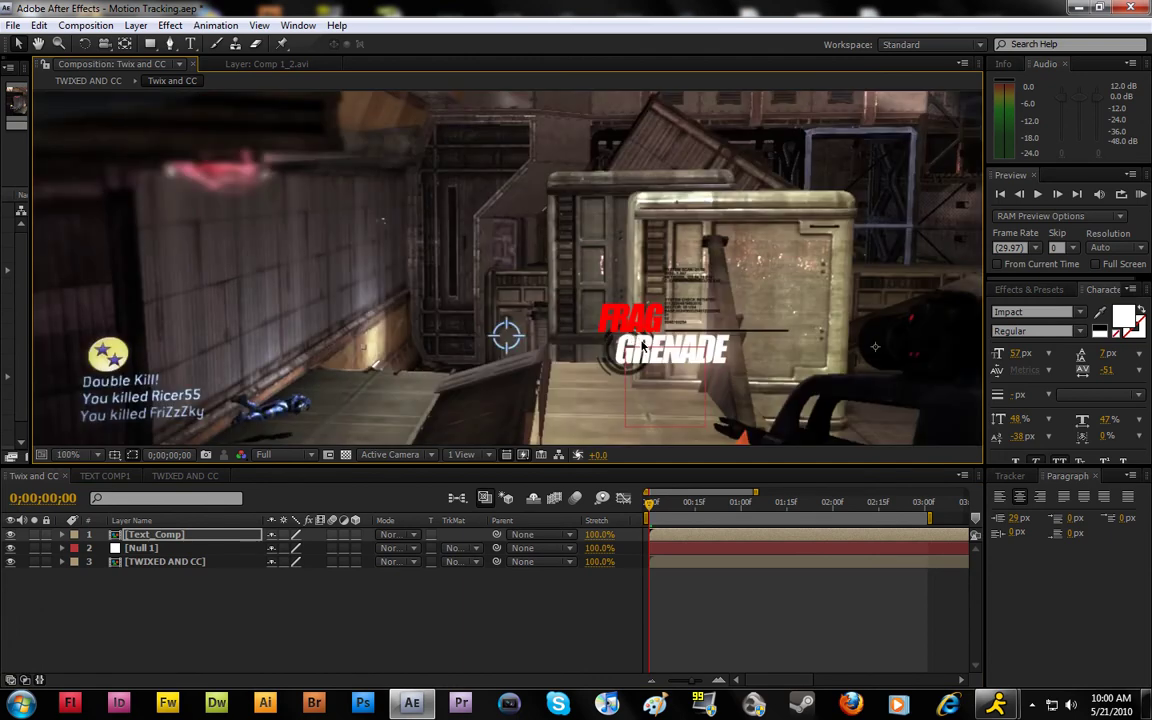
pyautogui.moveTo(595, 333); pyautogui.dragTo(593, 335)
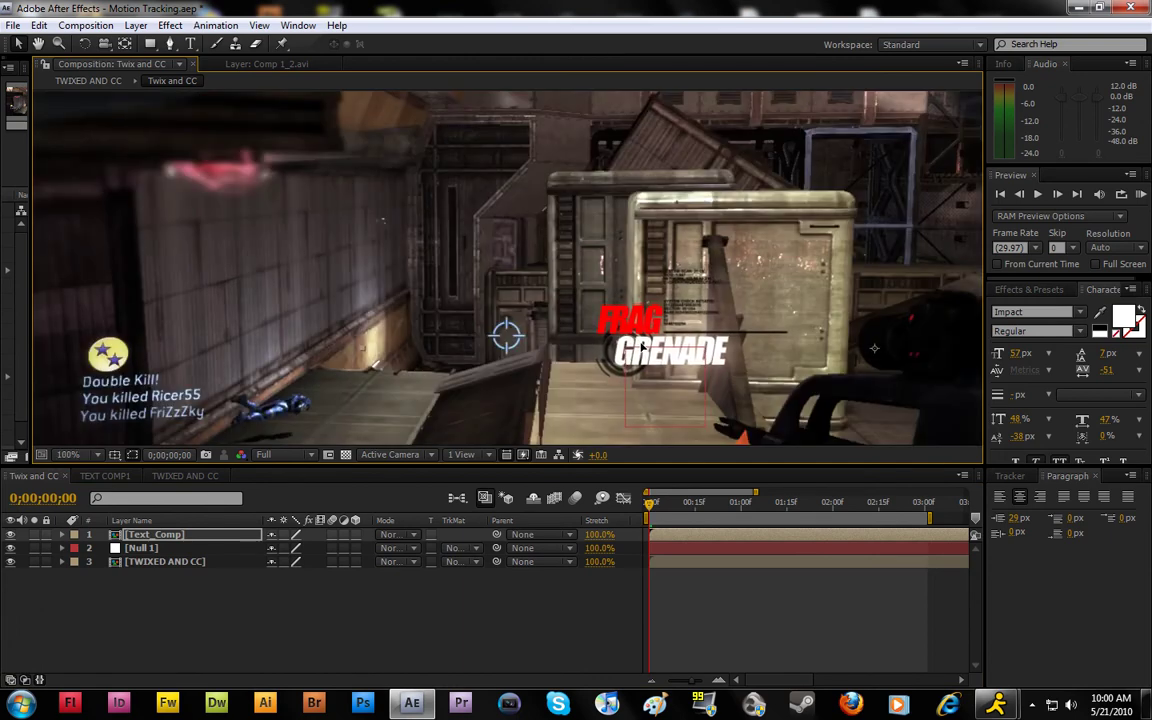
pyautogui.press(',')
pyautogui.press(',')
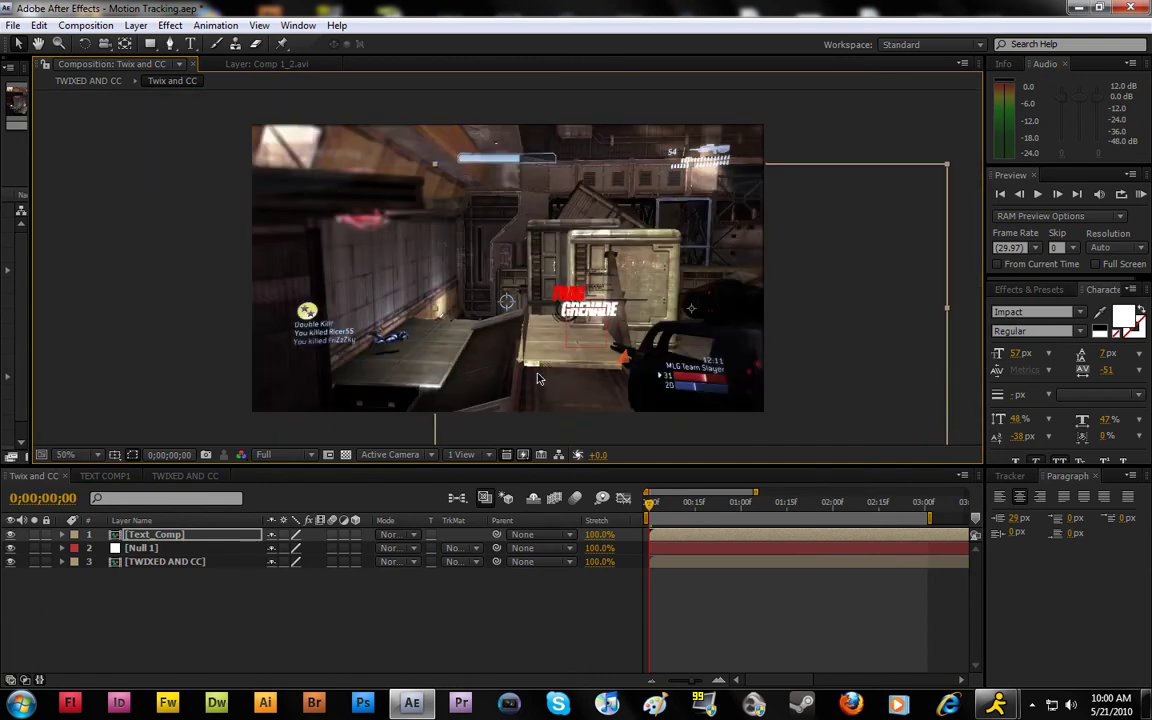
pyautogui.moveTo(150, 534); pyautogui.dragTo(155, 556)
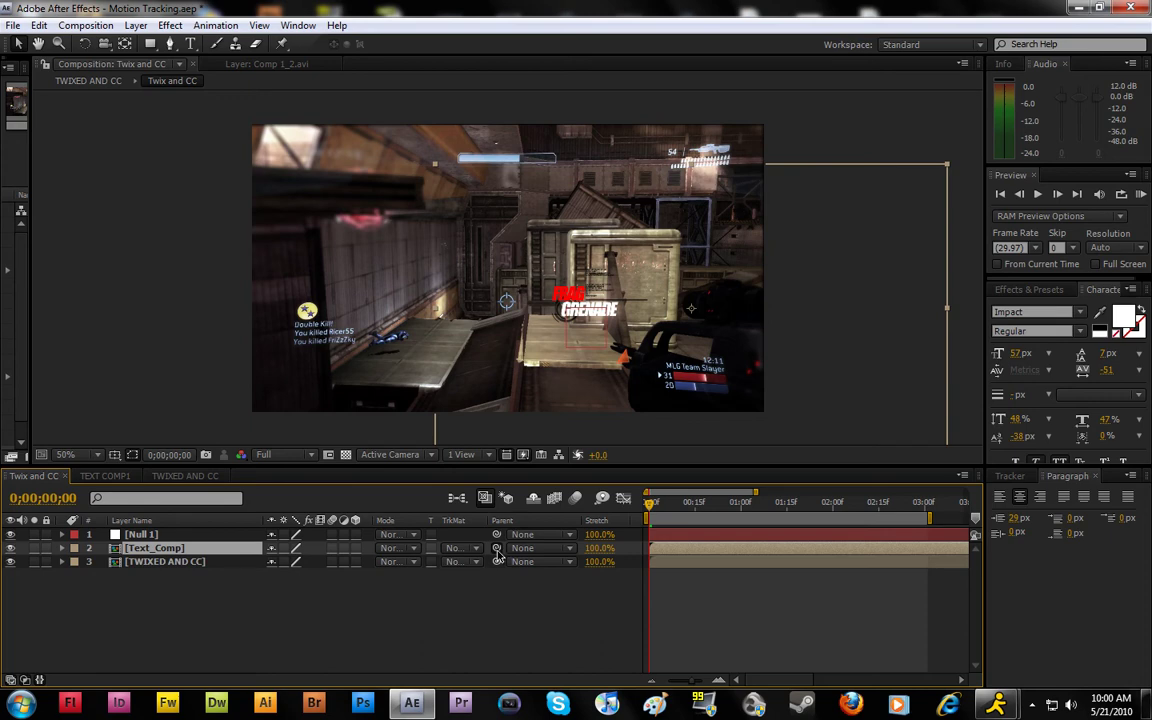
# Link Text_Comp to Null 1 as its parent, then scrub and RAM-preview the FRAG GRENADE title tracking the grenade.
pyautogui.moveTo(496, 555); pyautogui.dragTo(155, 537)
pyautogui.moveTo(650, 507)
pyautogui.mouseDown()
pyautogui.moveTo(707, 510)
pyautogui.moveTo(648, 527)
pyautogui.mouseUp()
pyautogui.click(1141, 194)
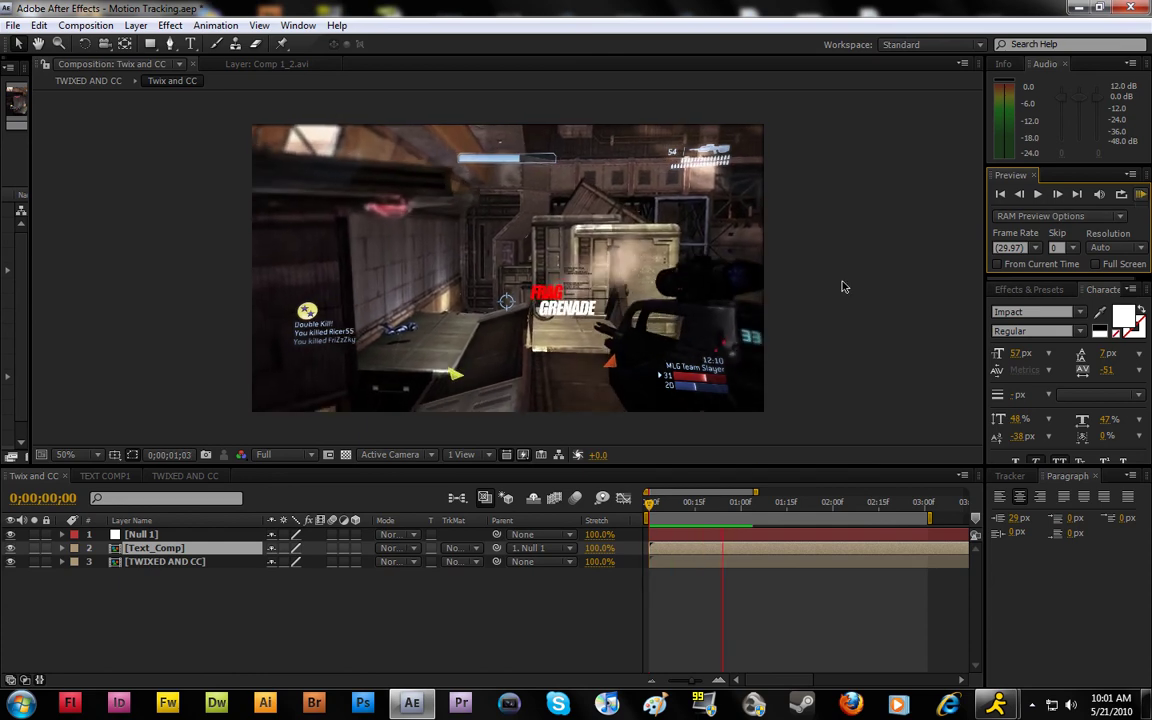
# Replay the preview from frame 3, then bring back the Tracker panel with no motion source set.
pyautogui.press('space')
pyautogui.click(658, 507)
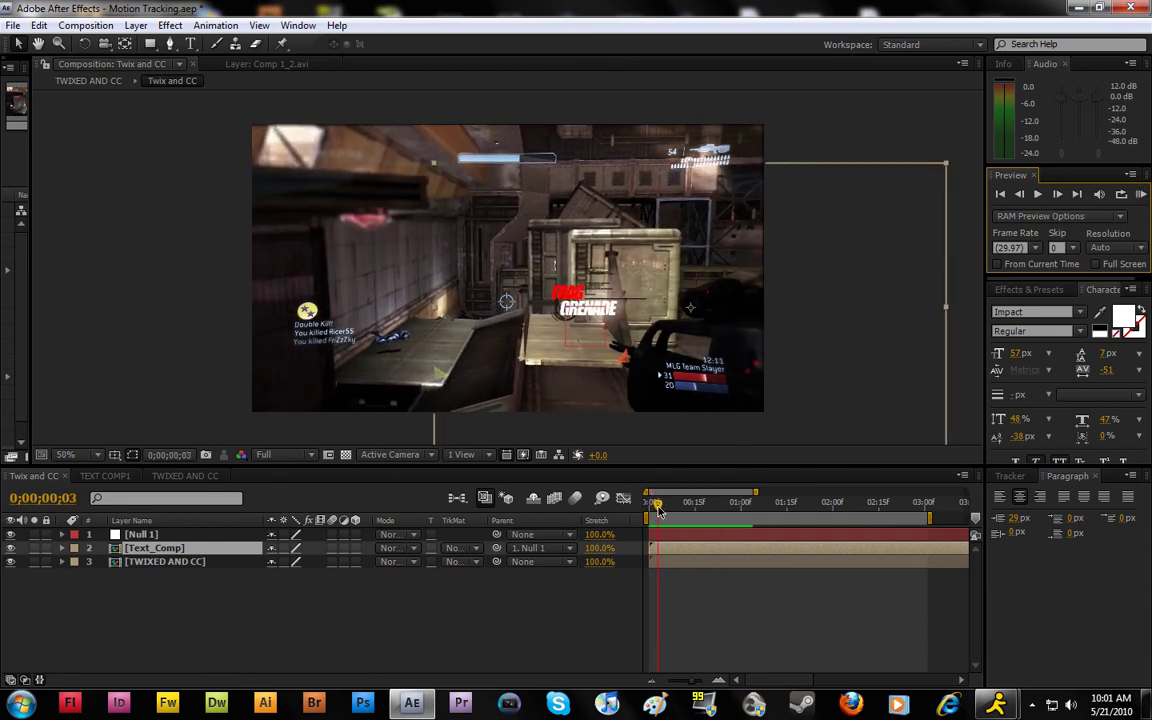
pyautogui.press('space')
pyautogui.press('space')
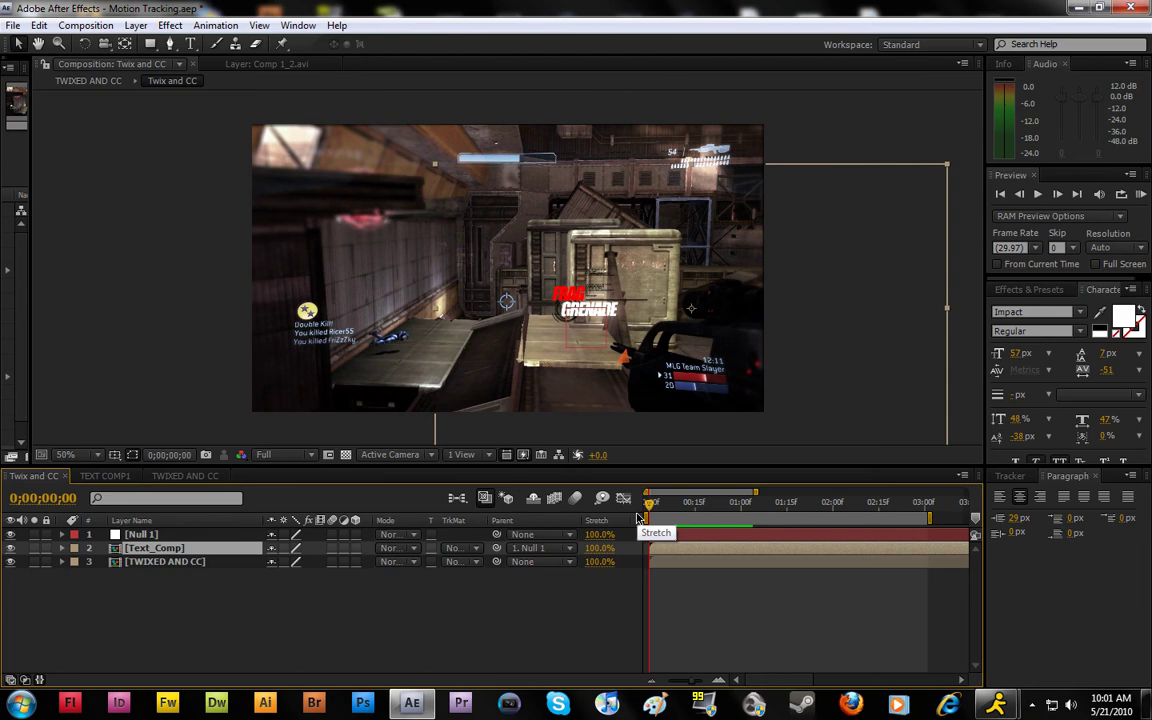
pyautogui.click(1010, 477)
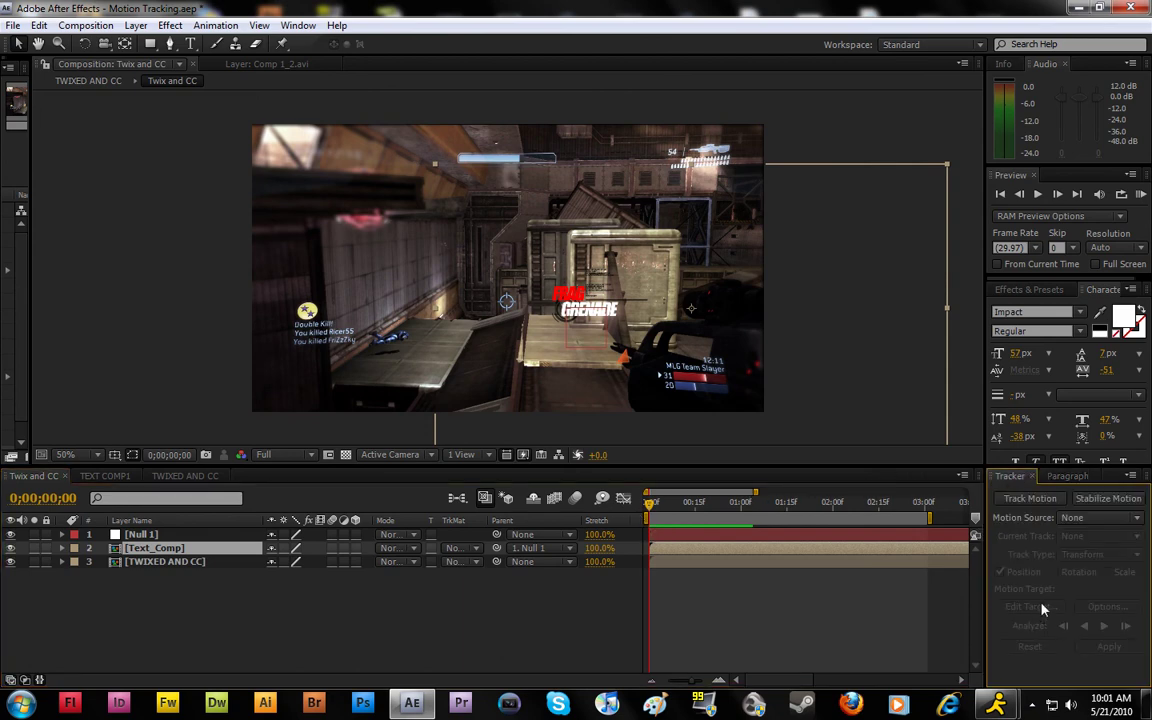